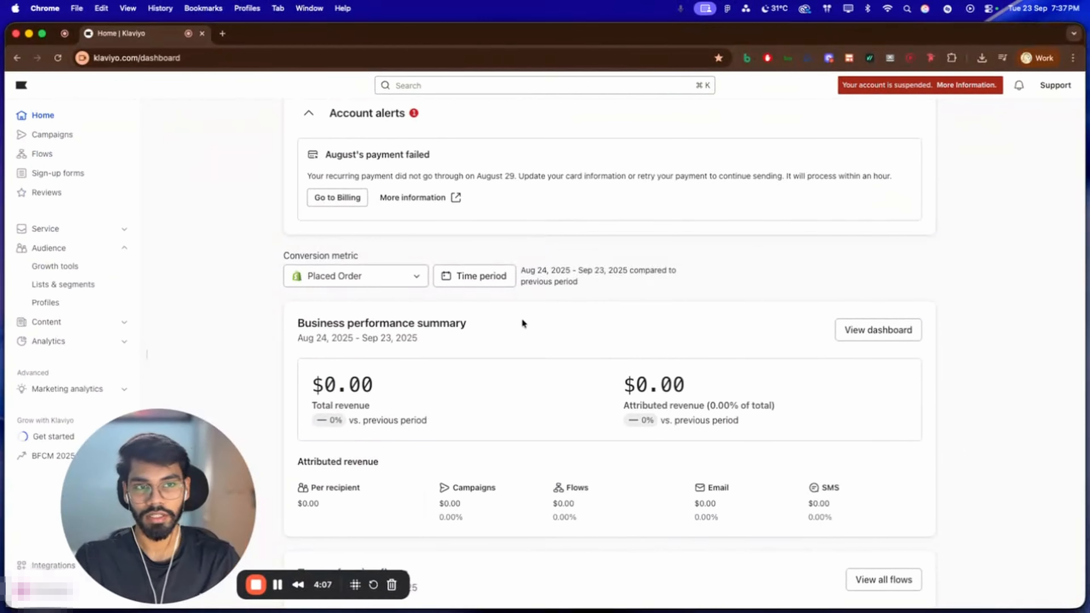
scroll(521, 322, "down", 3)
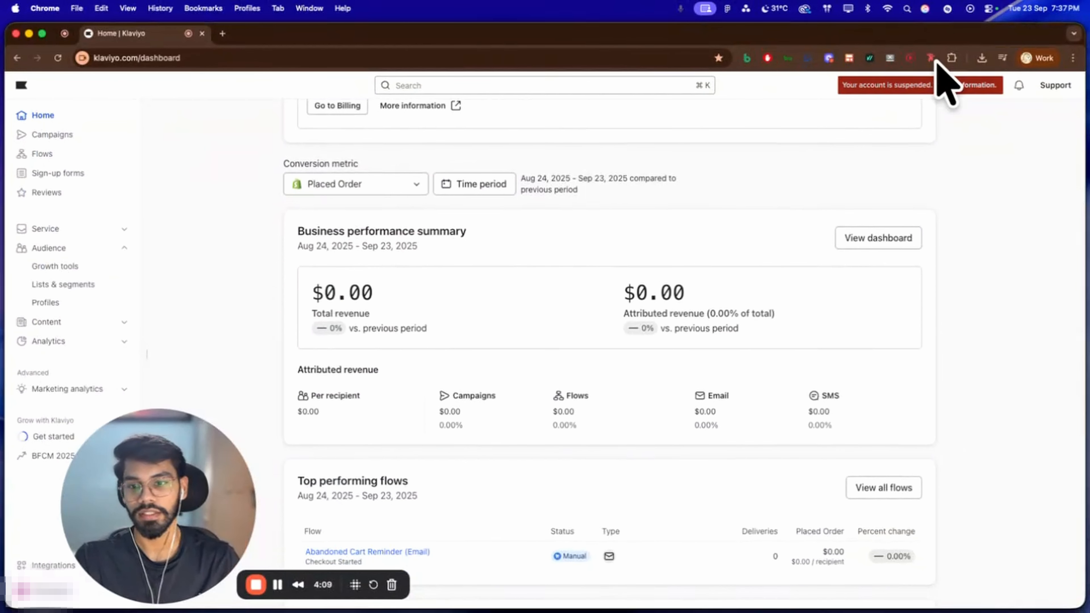
scroll(612, 300, "up", 7)
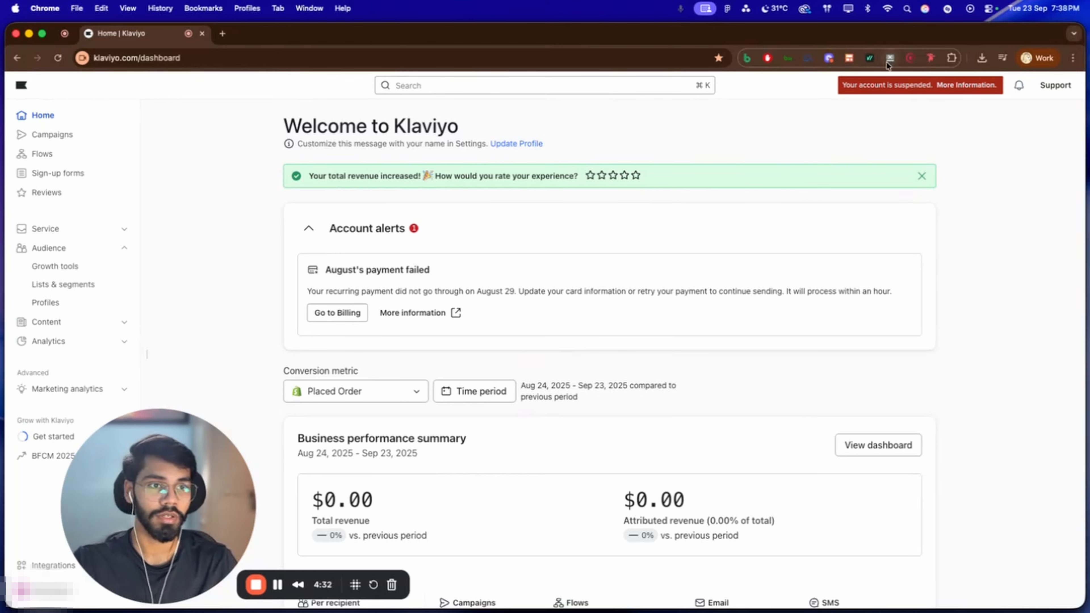
scroll(543, 207, "down", 7)
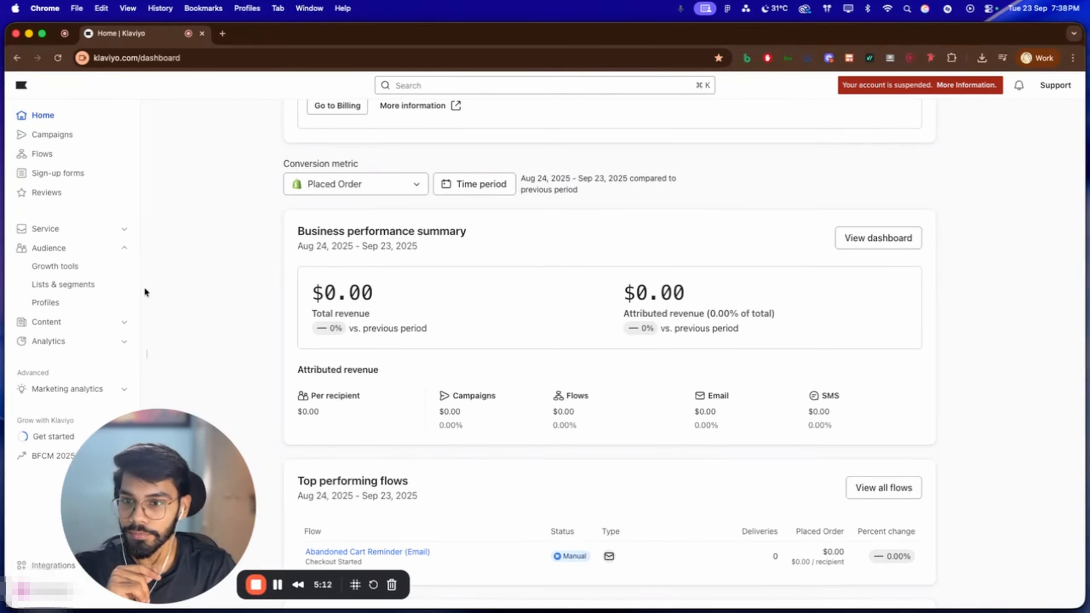
Create a new list named "Pop up - 15%OFF" in the audience's lists and segments
left_click(63, 284)
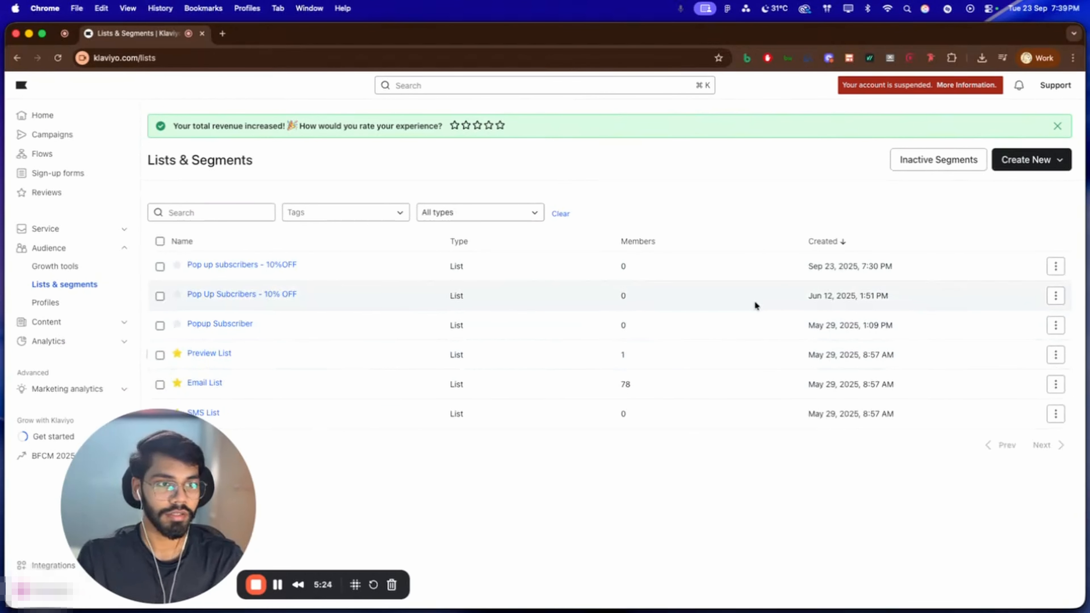
left_click(1015, 166)
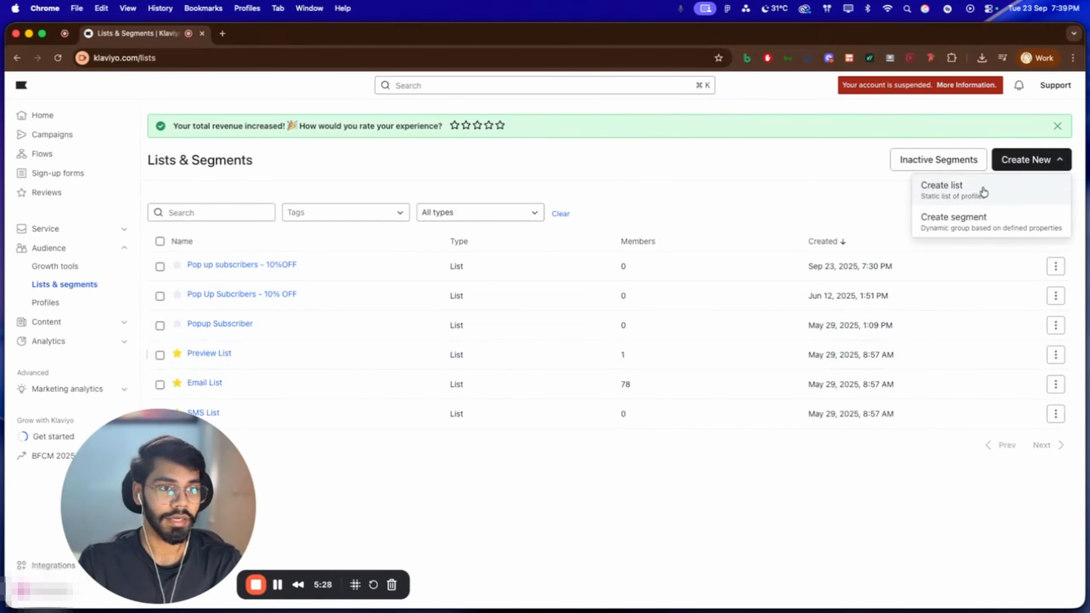
left_click(985, 194)
left_click(866, 167)
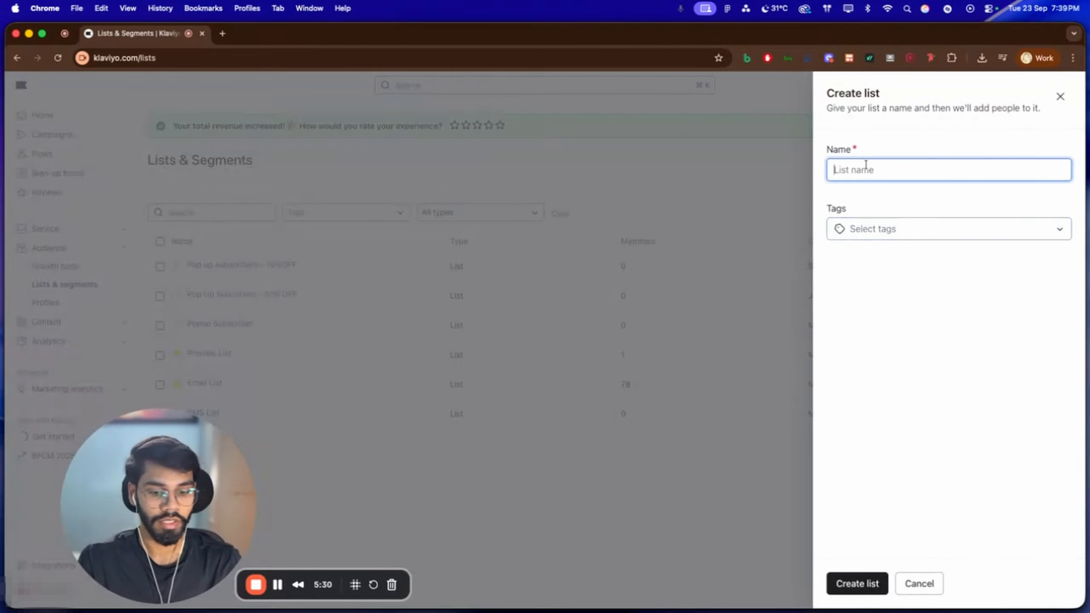
type("POp")
key("BackSpace")
key("BackSpace")
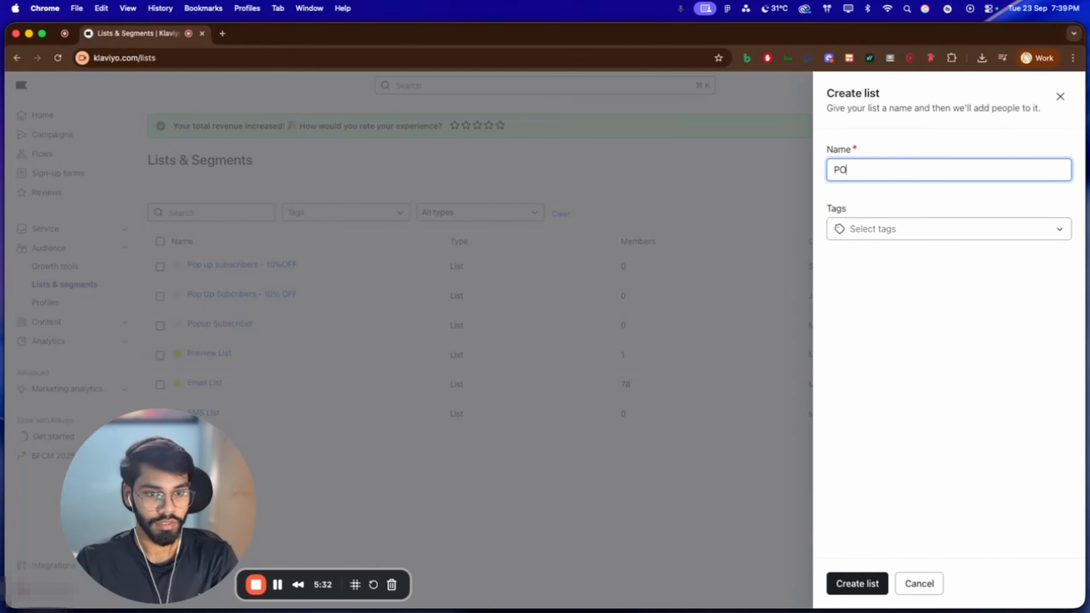
type("op up ")
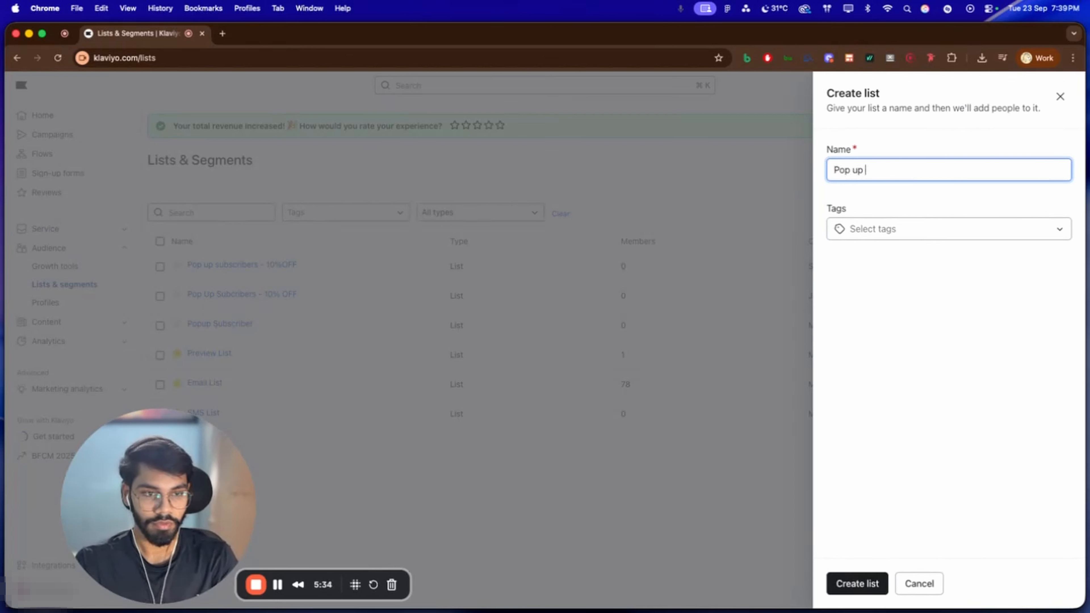
type("for")
key("BackSpace")
key("BackSpace")
key("BackSpace")
key("BackSpace")
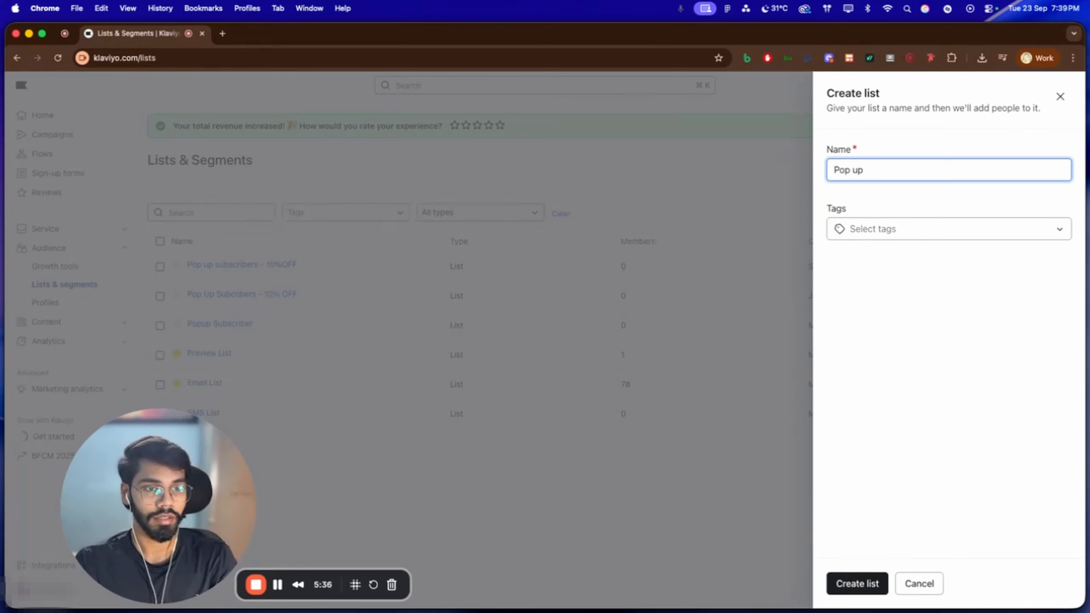
type("15")
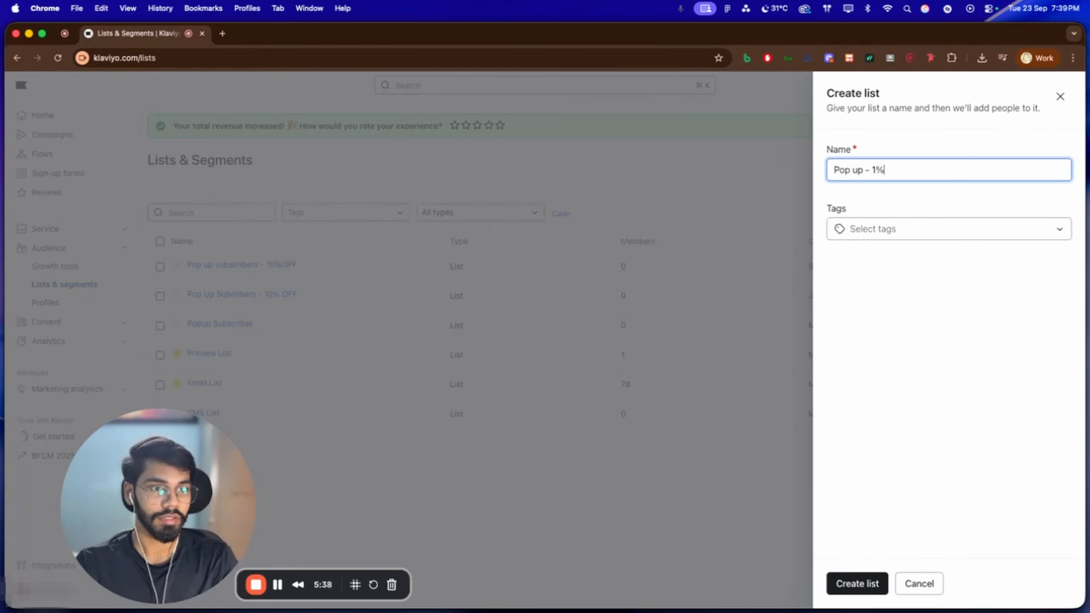
key("BackSpace")
type("5%OFF")
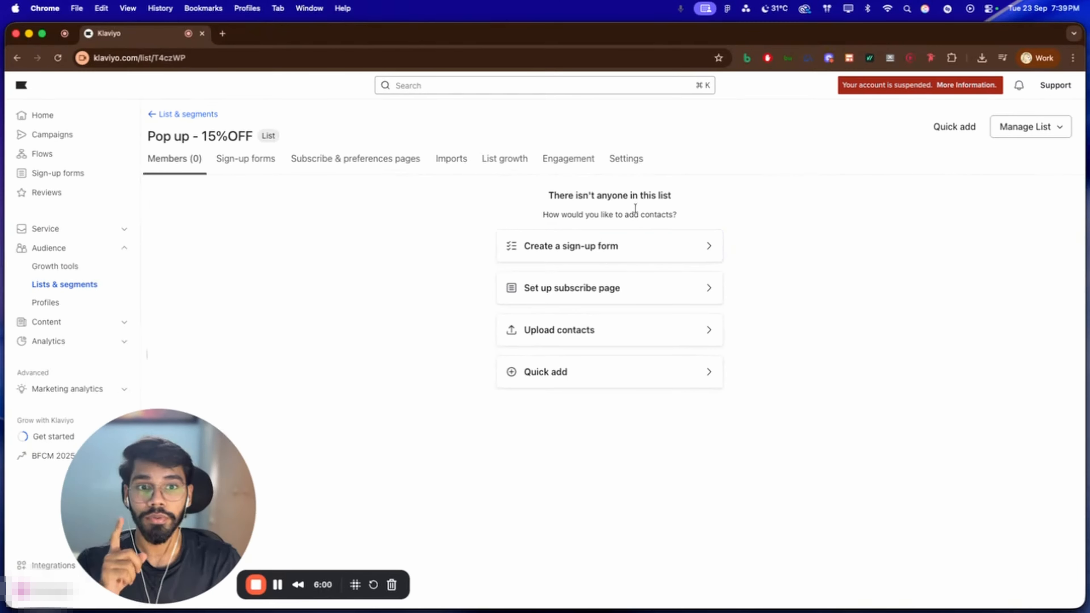
Change the new list's opt-in process to Single opt-in in its consent settings and save
left_click(625, 156)
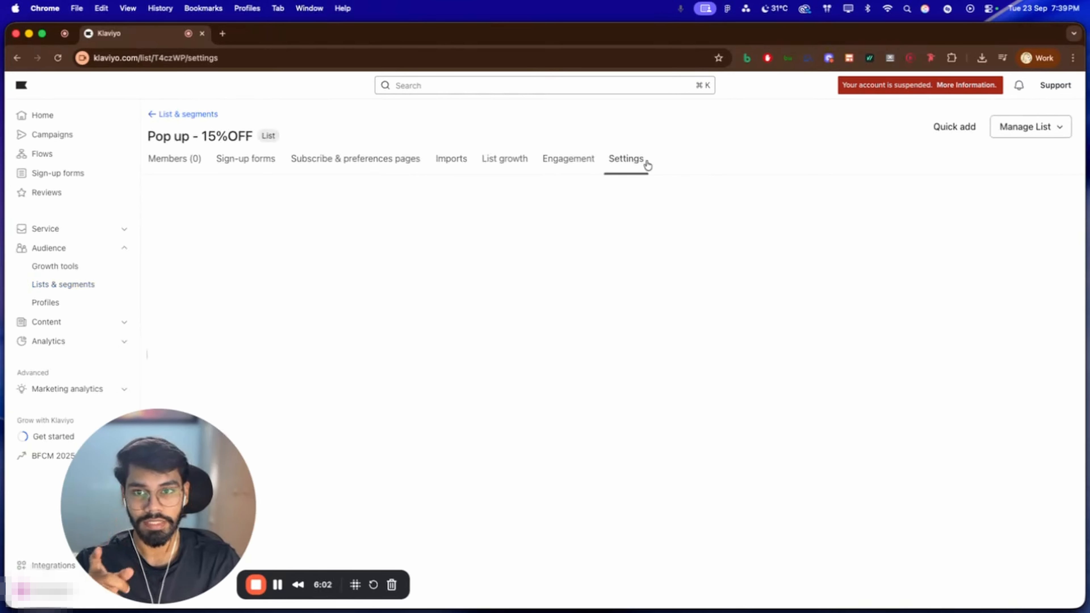
left_click(319, 228)
scroll(472, 274, "down", 2)
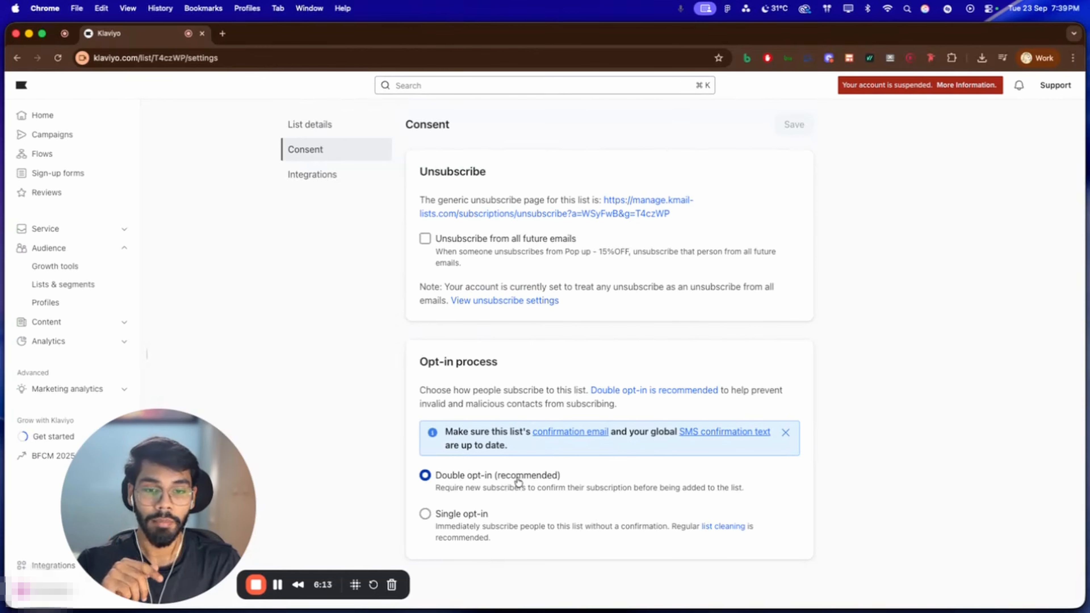
left_click(424, 515)
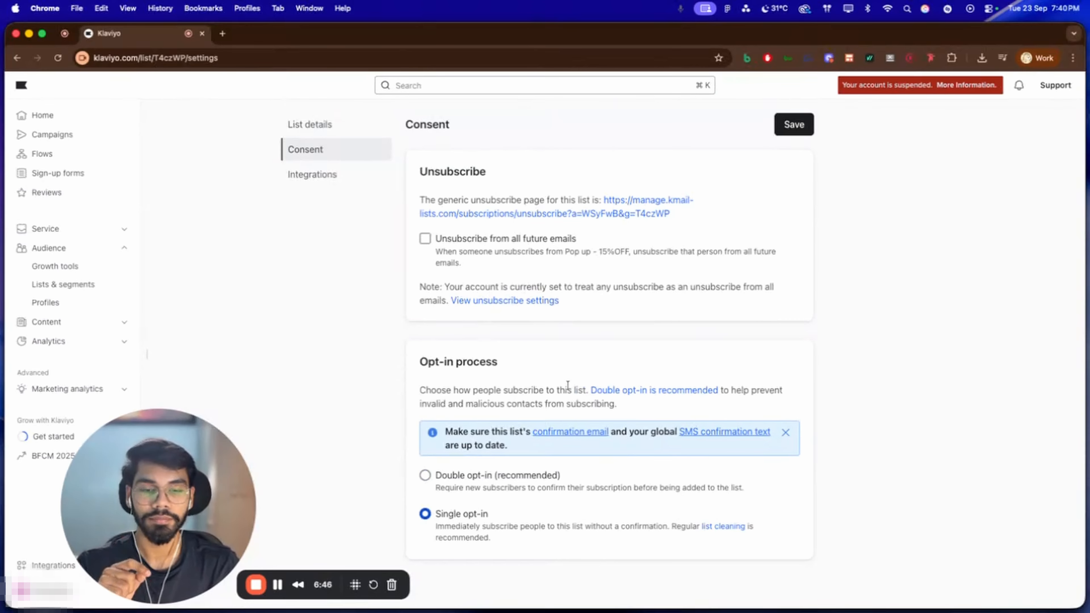
left_click(798, 126)
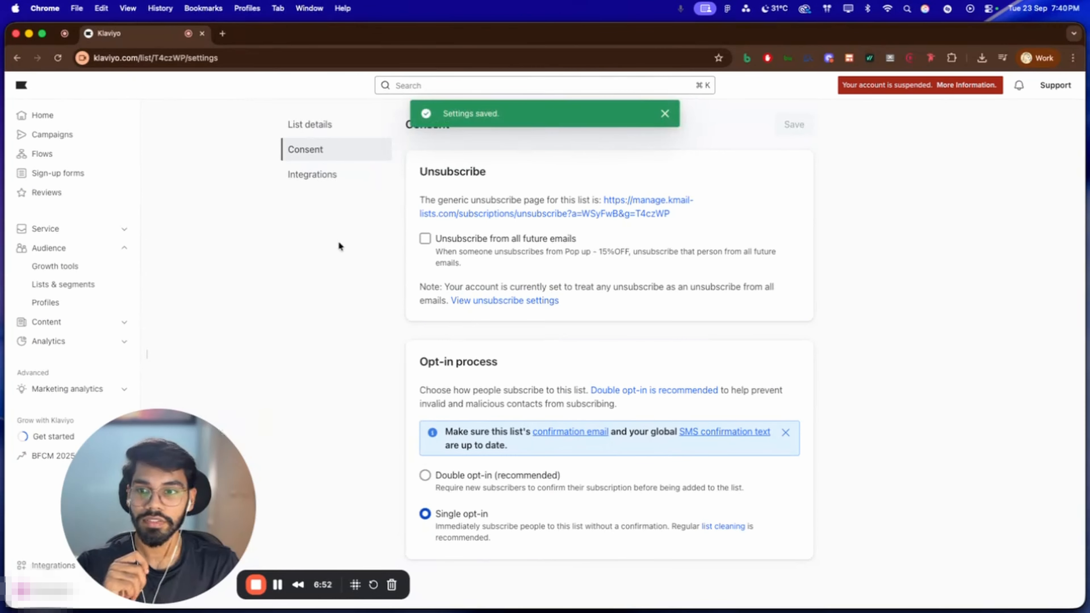
Create a sign-up form from the "Grow your email and SMS list" popup template, using "Pop Up Subcribers - 10% OFF" as the email subscriber list
left_click(81, 268)
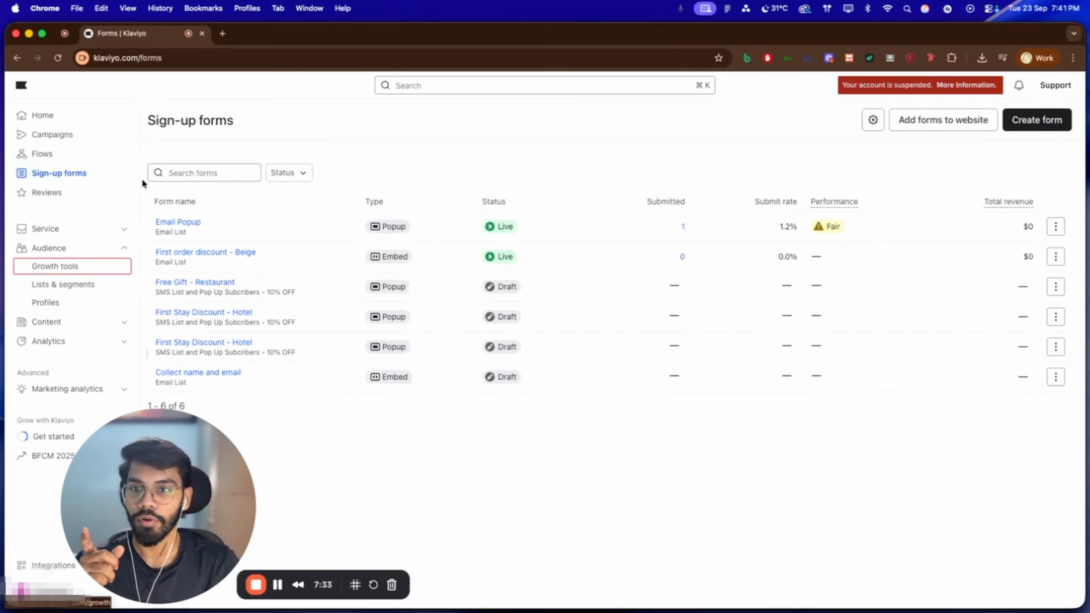
left_click(1037, 121)
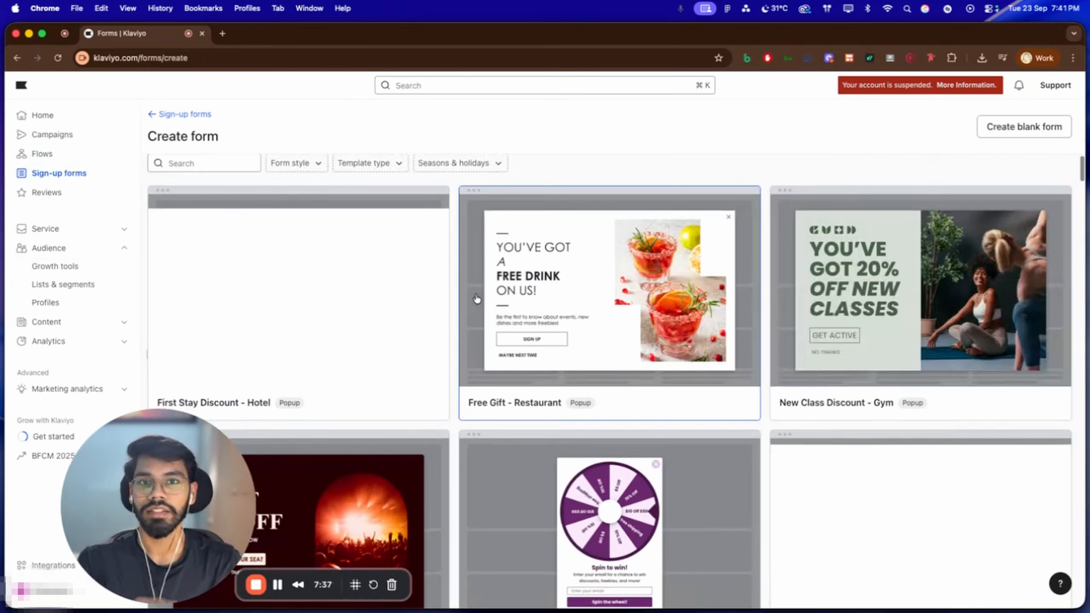
scroll(477, 299, "down", 2)
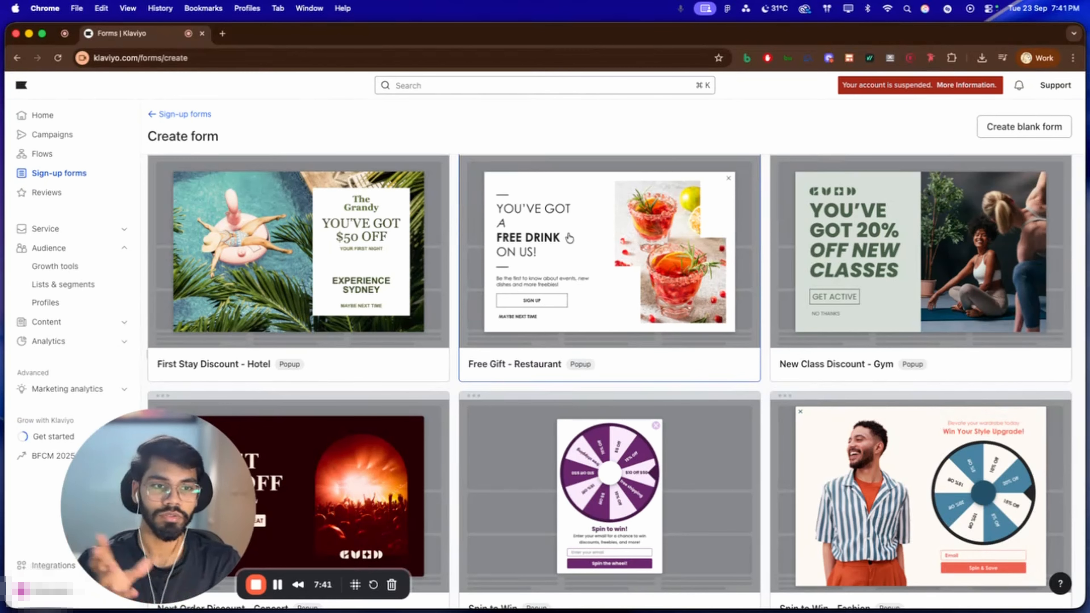
scroll(492, 367, "down", 3)
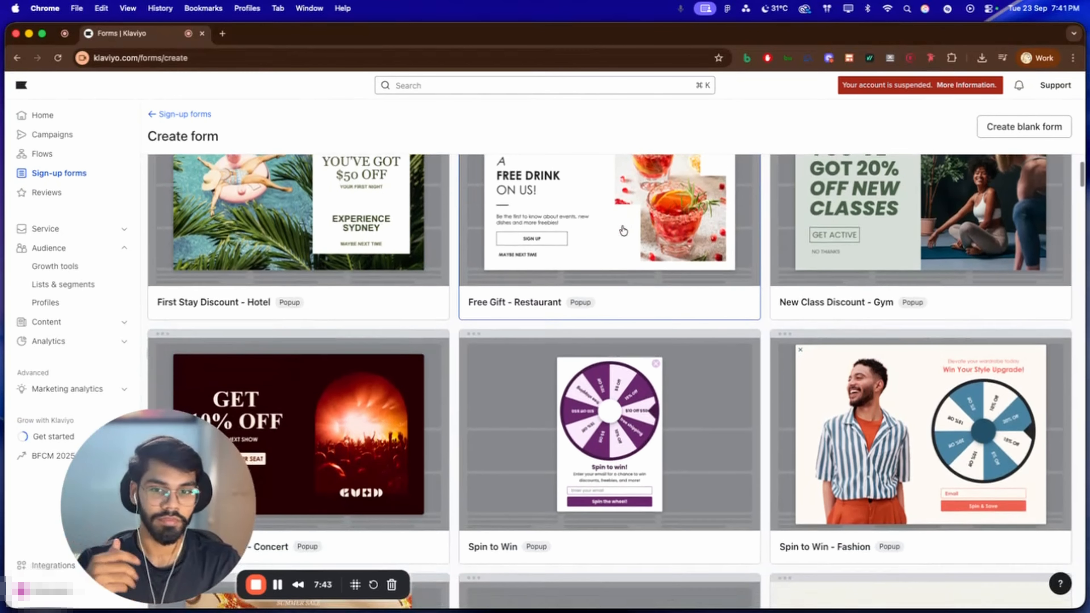
scroll(493, 366, "up", 4)
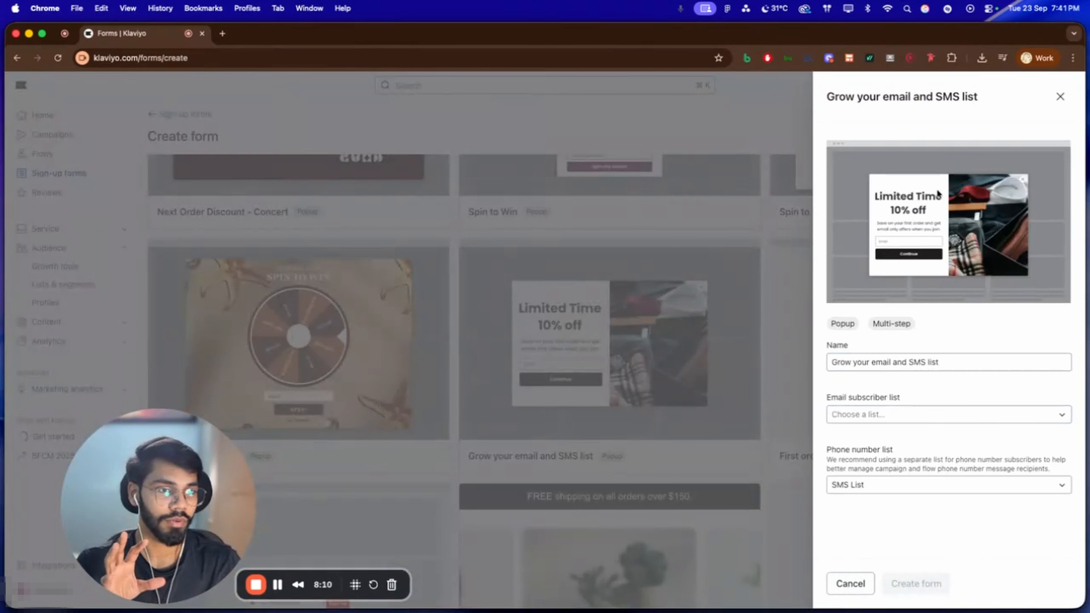
left_click(950, 362)
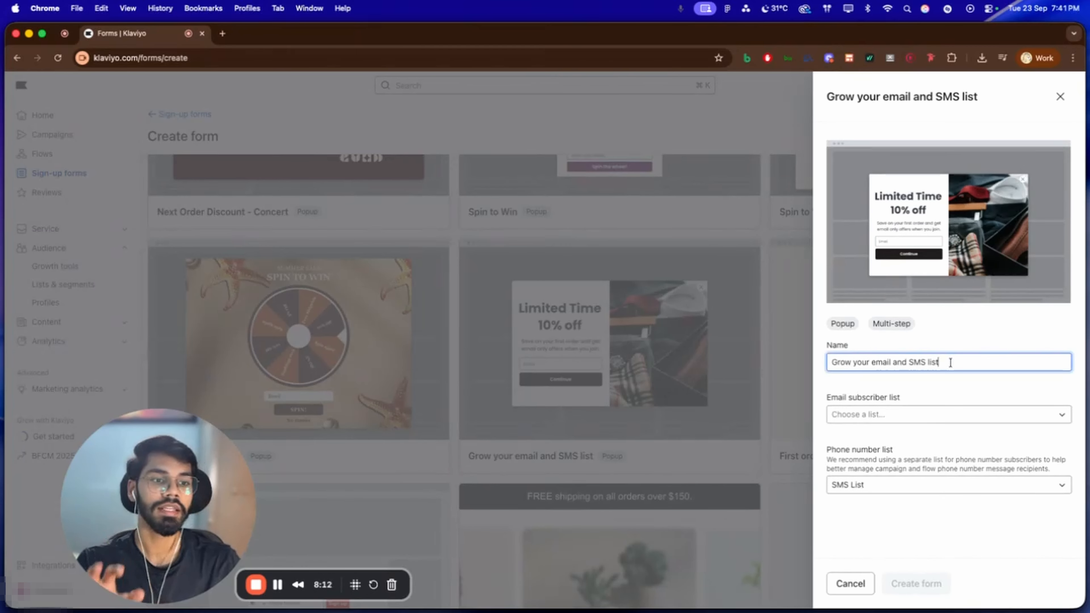
left_click(933, 413)
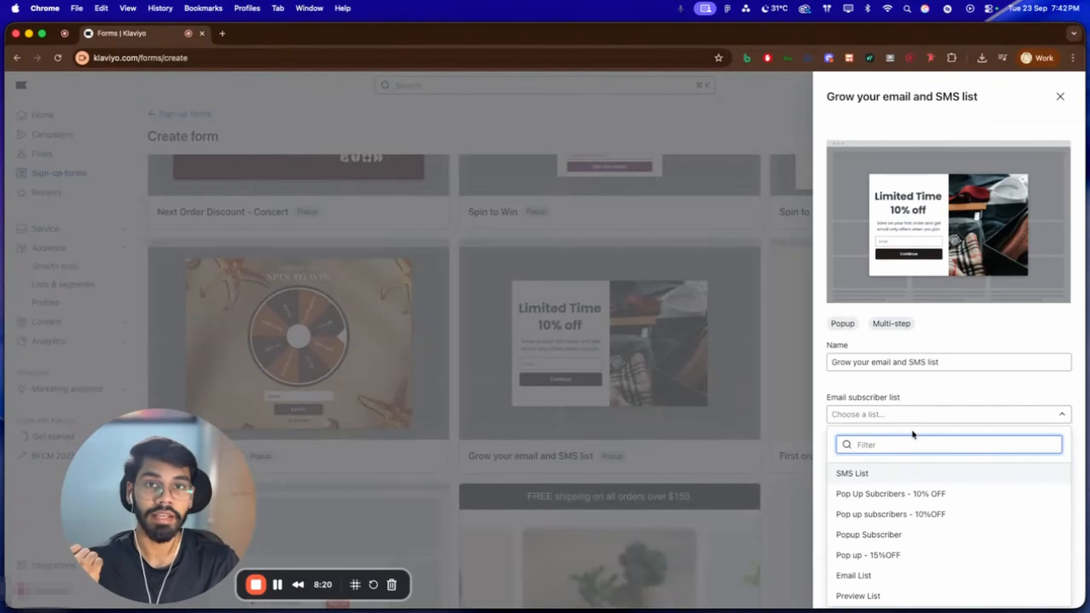
left_click(927, 494)
left_click(915, 583)
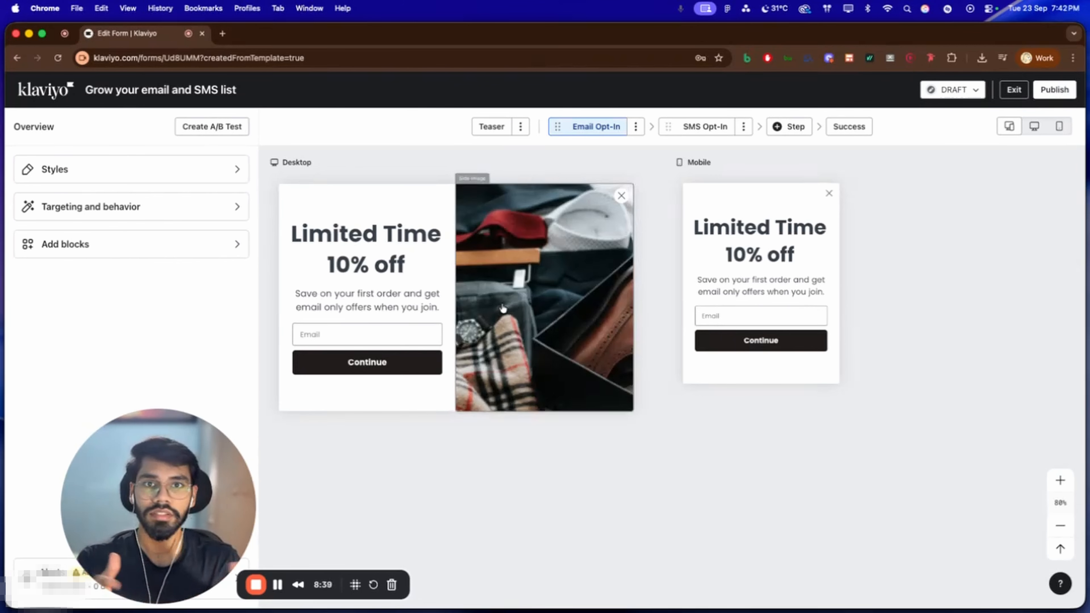
Inspect the side image and body text settings of the Email Opt-In step in the desktop and mobile previews
left_click(606, 288)
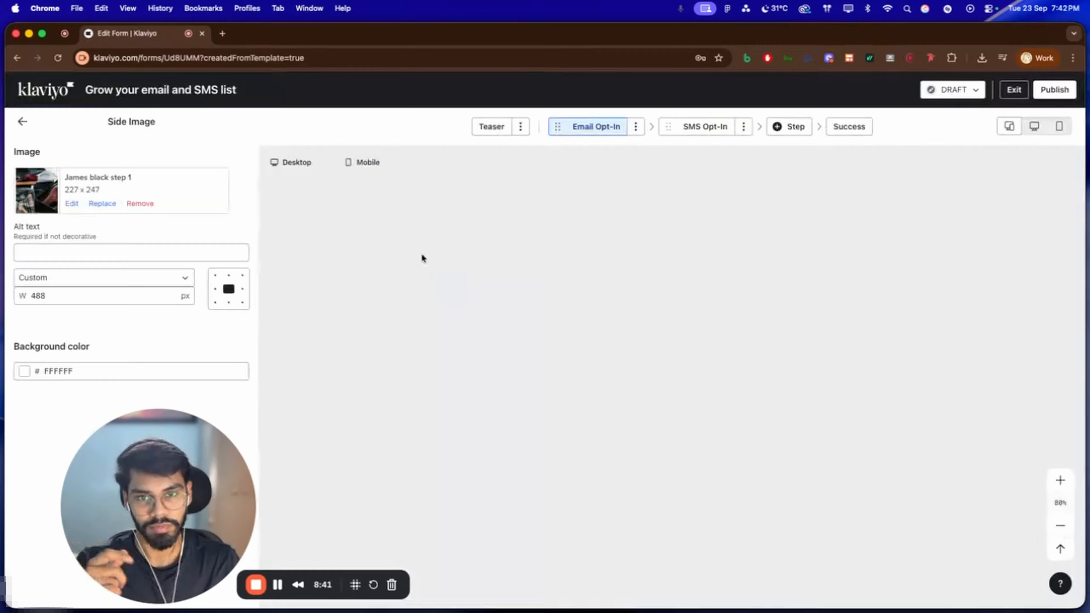
left_click(361, 313)
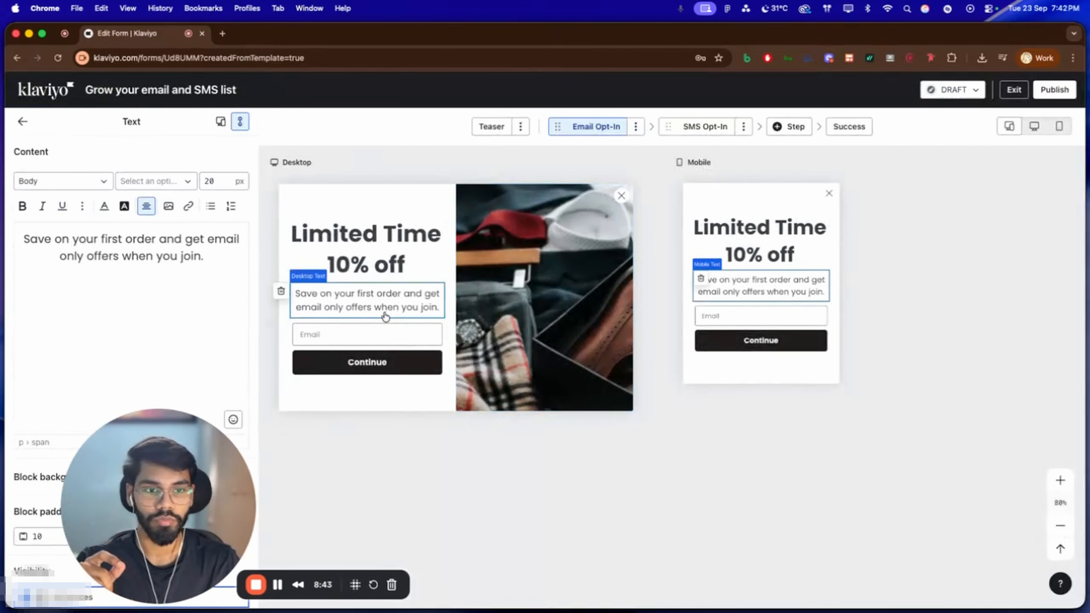
scroll(549, 311, "down", 2)
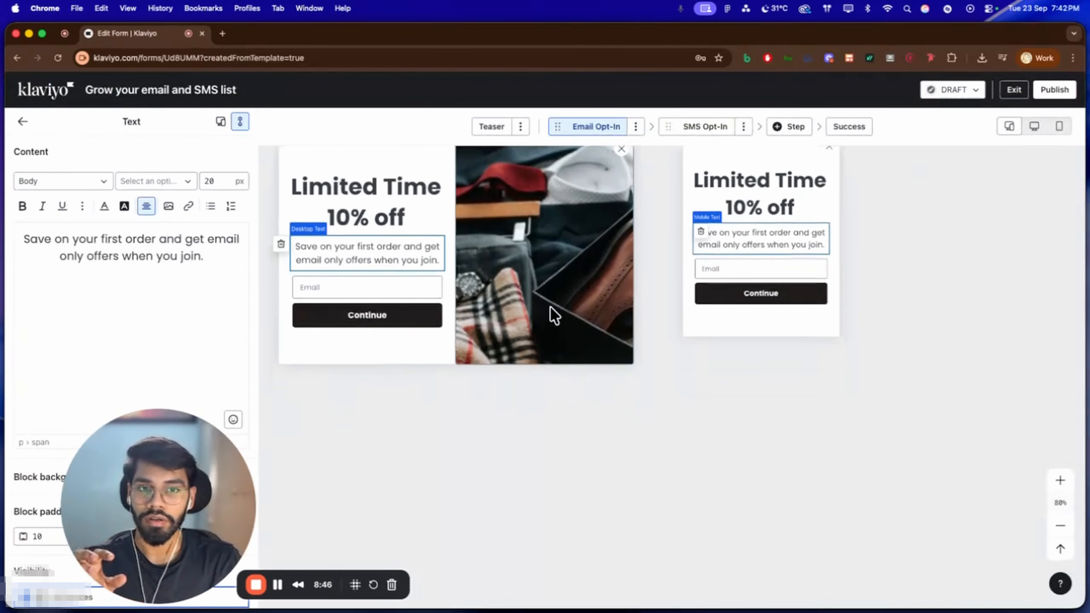
scroll(560, 304, "up", 3)
scroll(560, 304, "right", 2)
scroll(561, 304, "up", 8)
scroll(561, 304, "right", 4)
scroll(811, 226, "down", 6)
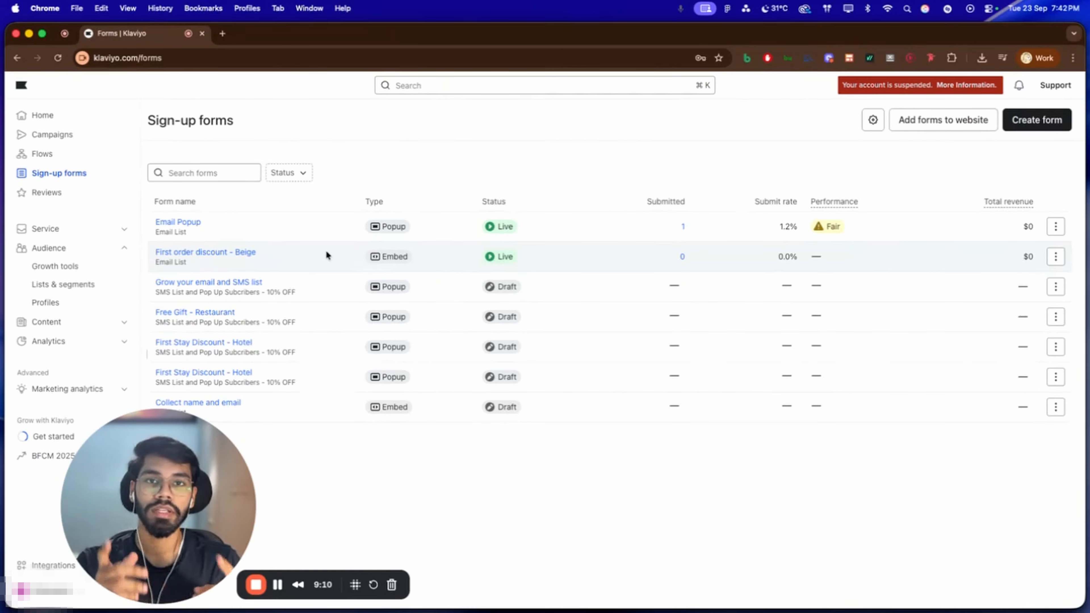
Start a new flow and search the flow templates for "welcome"
left_click(90, 153)
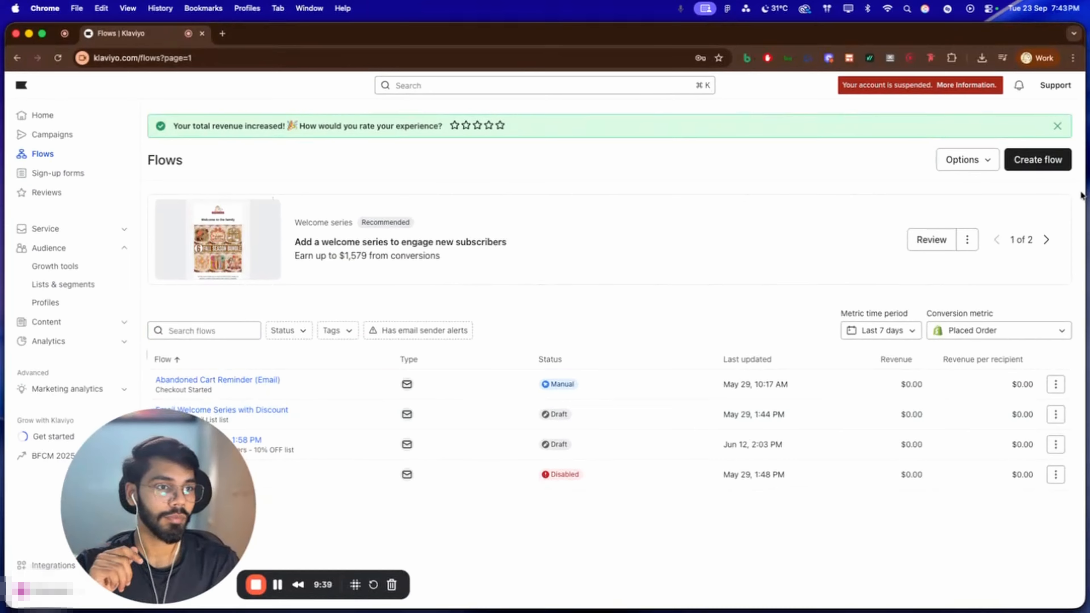
left_click(1050, 164)
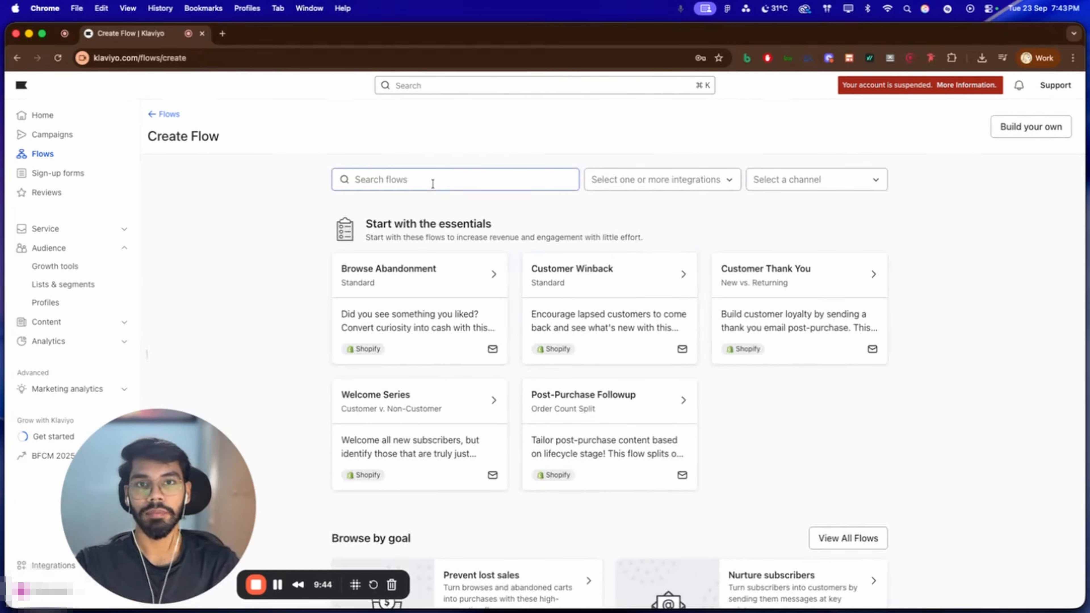
left_click(433, 181)
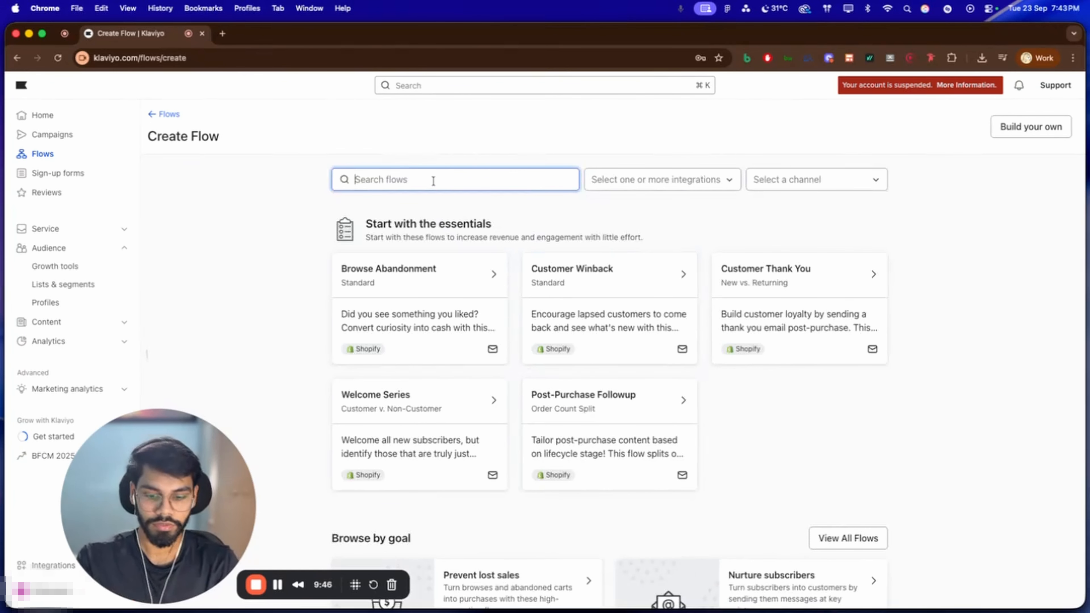
type("welcome")
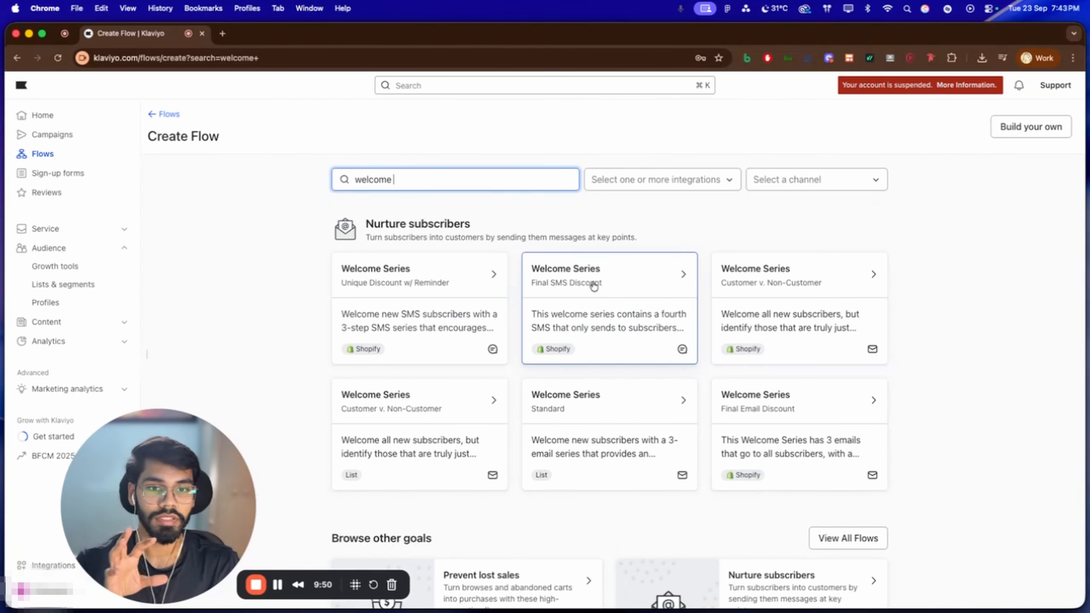
scroll(619, 364, "down", 2)
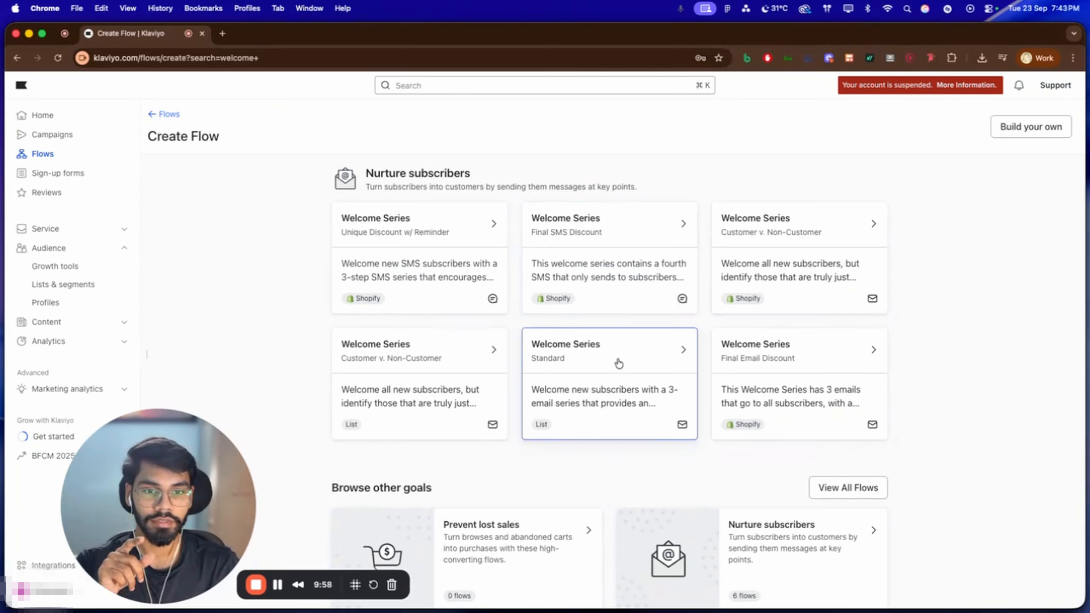
Choose the Standard Welcome Series template and set its trigger to the "Pop Up Subcribers - 10% OFF" list
left_click(618, 362)
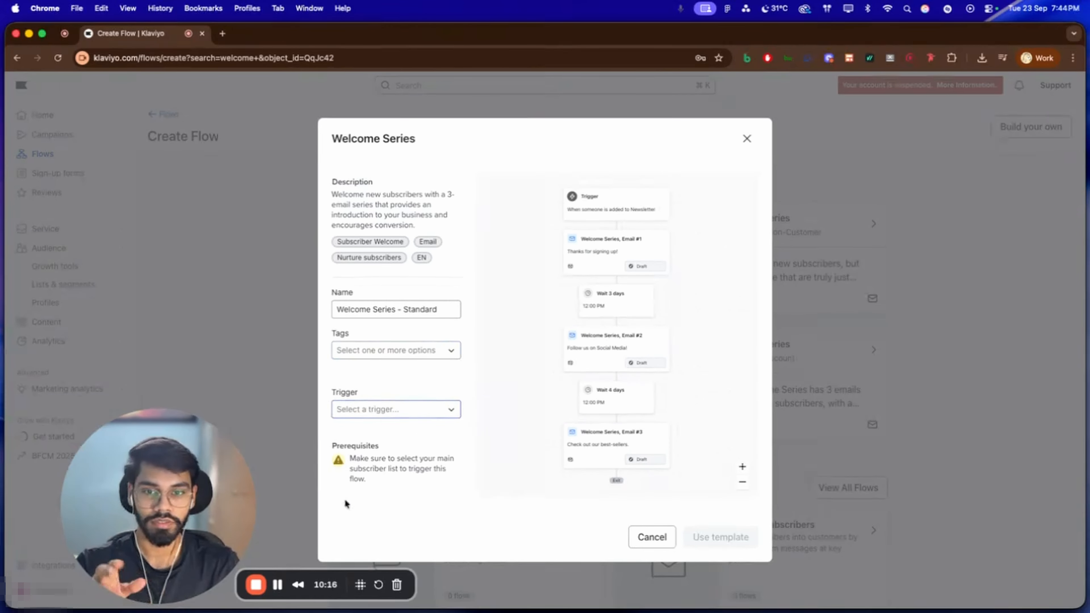
left_click(425, 410)
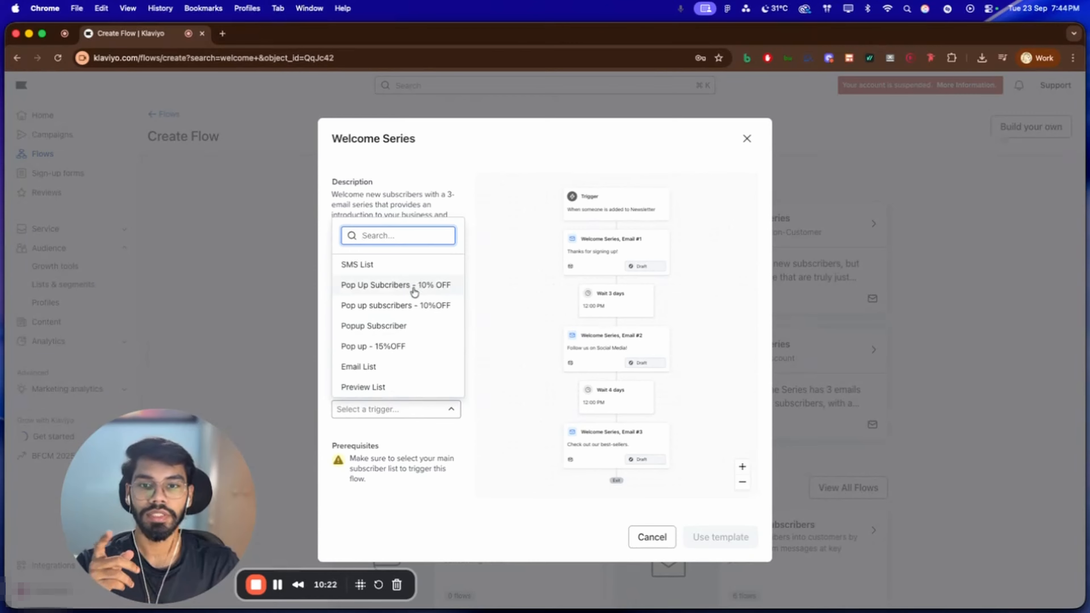
left_click(414, 286)
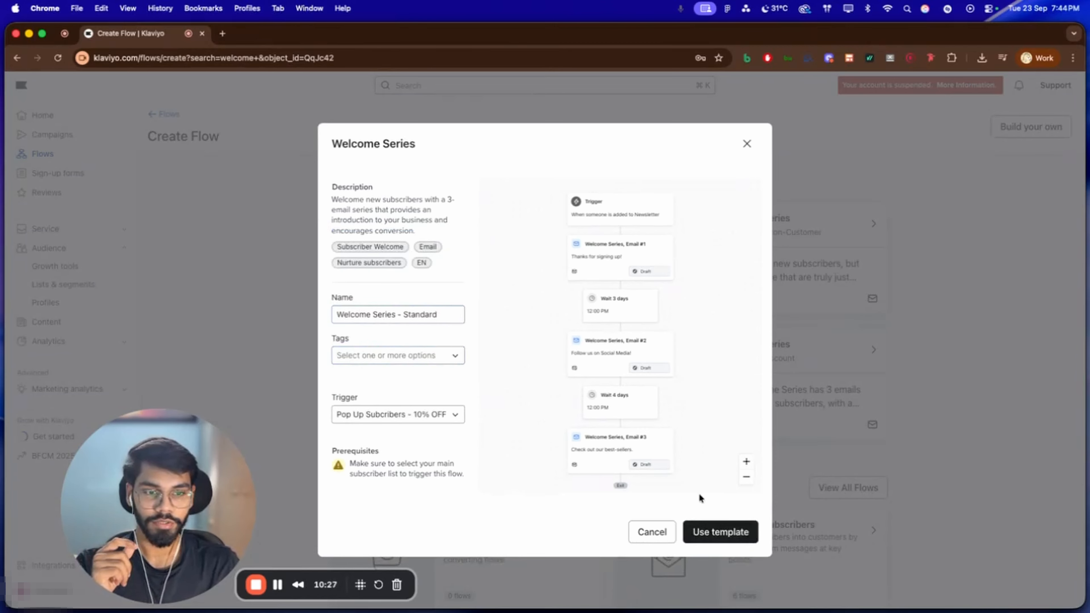
Create the Welcome Series - Standard flow from the configured template
left_click(720, 534)
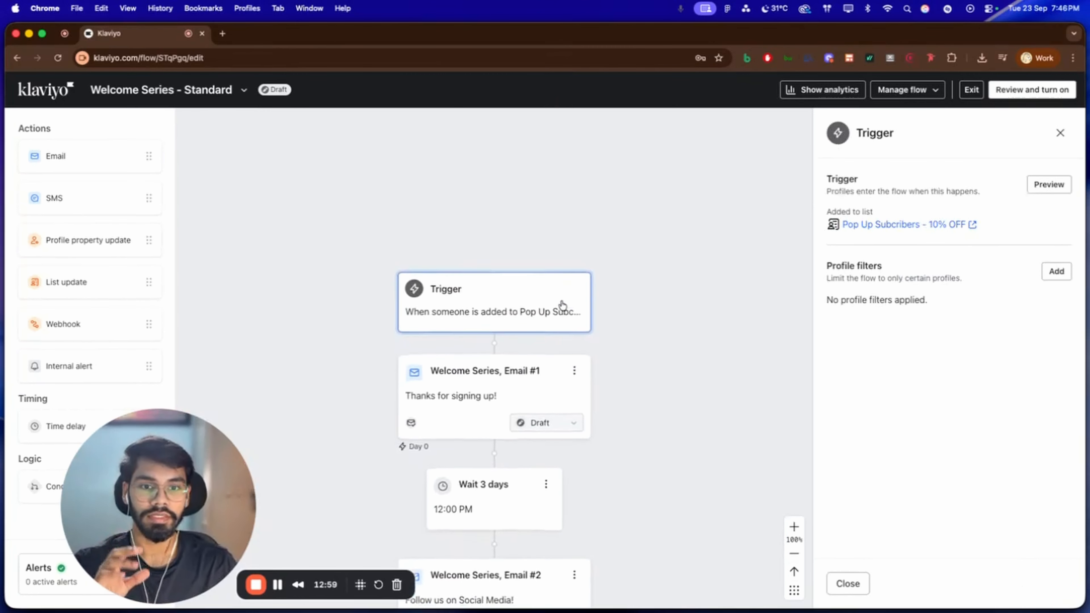
scroll(562, 307, "down", 3)
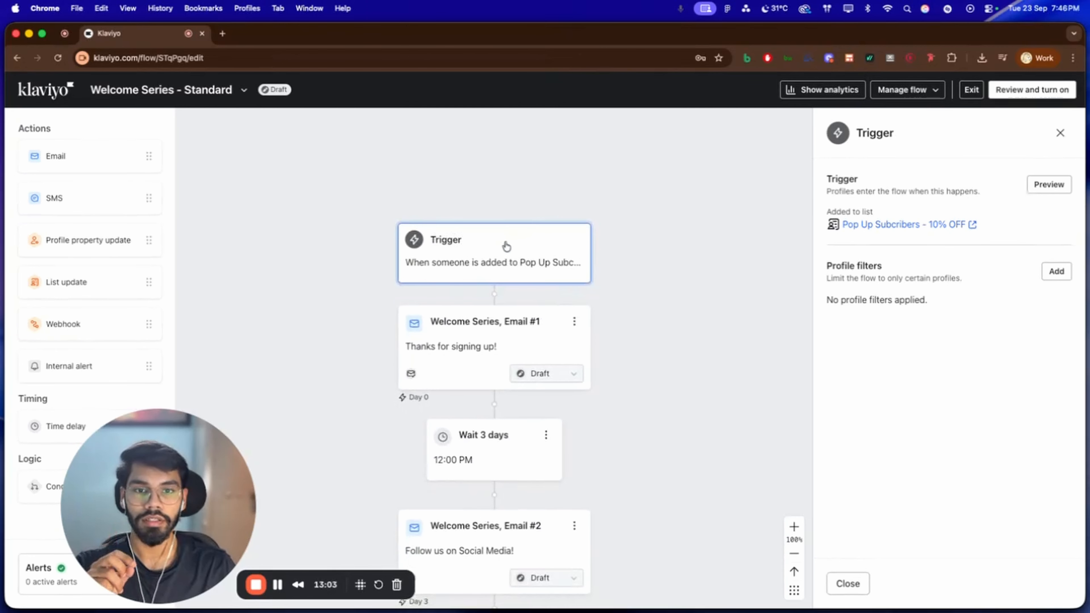
scroll(506, 242, "up", 3)
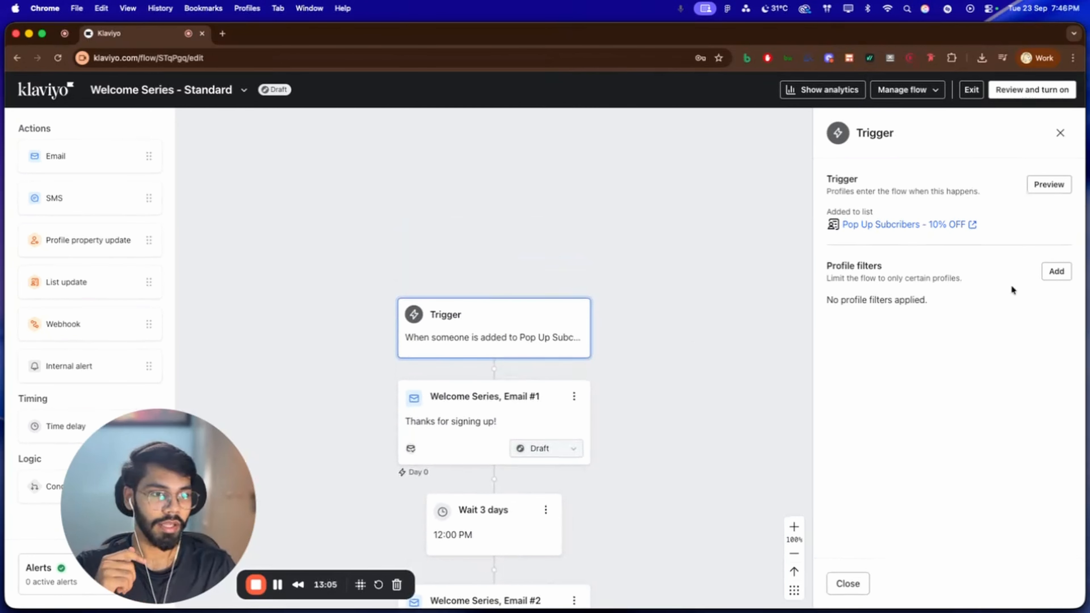
Add and save a trigger profile filter on what someone has done: Placed Order zero times since starting this flow
left_click(1056, 274)
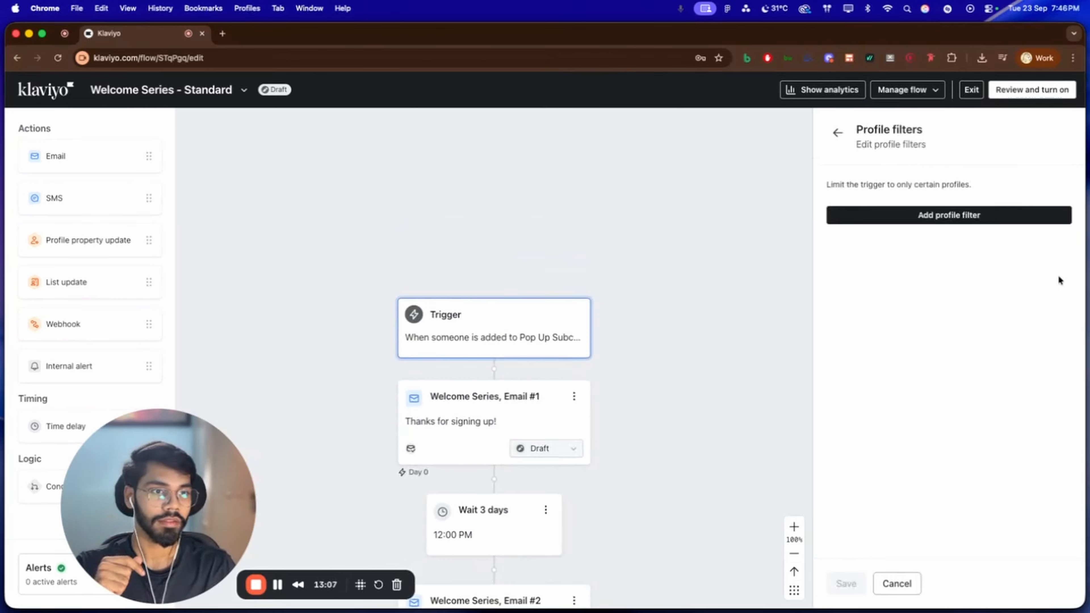
left_click(961, 216)
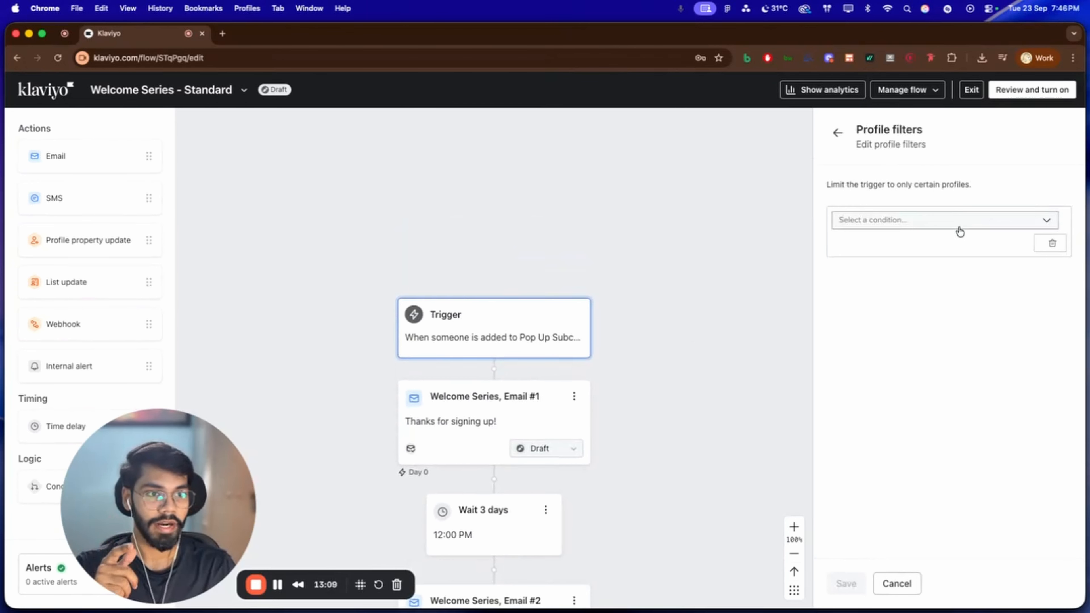
left_click(934, 229)
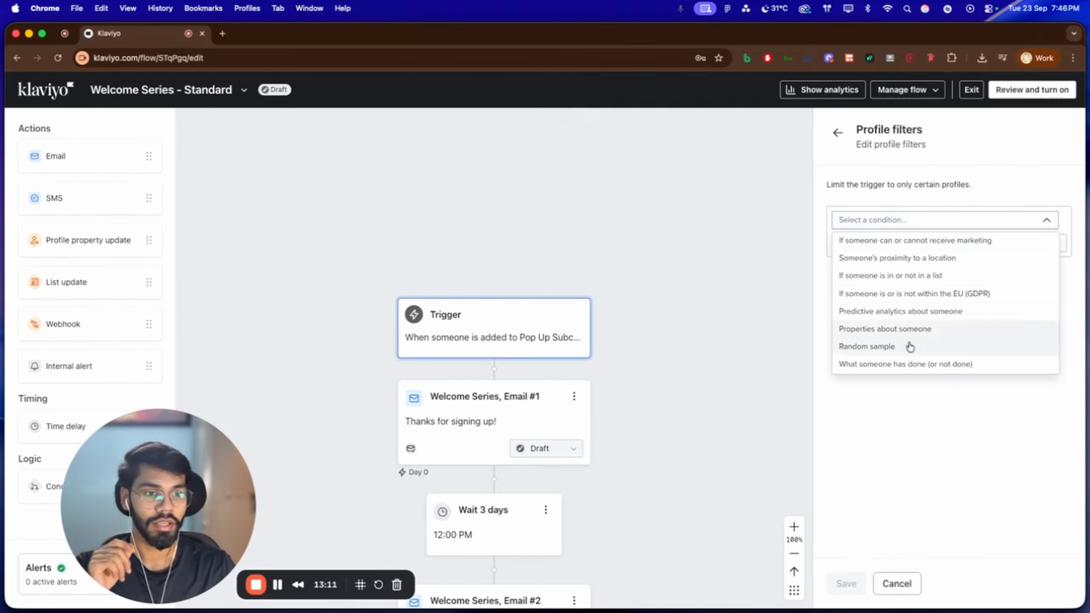
left_click(904, 365)
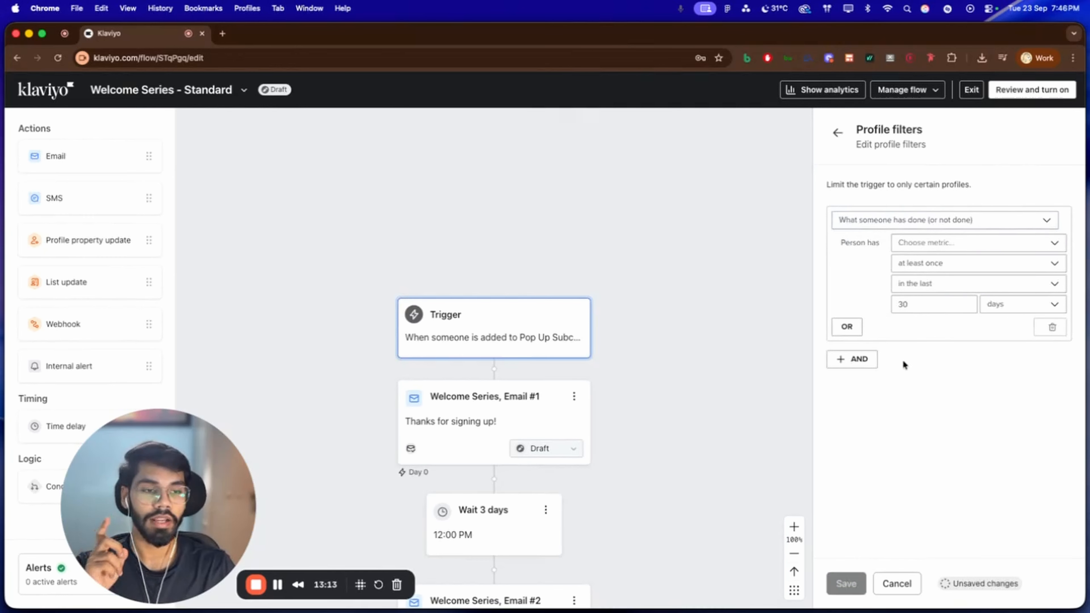
left_click(920, 248)
left_click(921, 312)
left_click(925, 267)
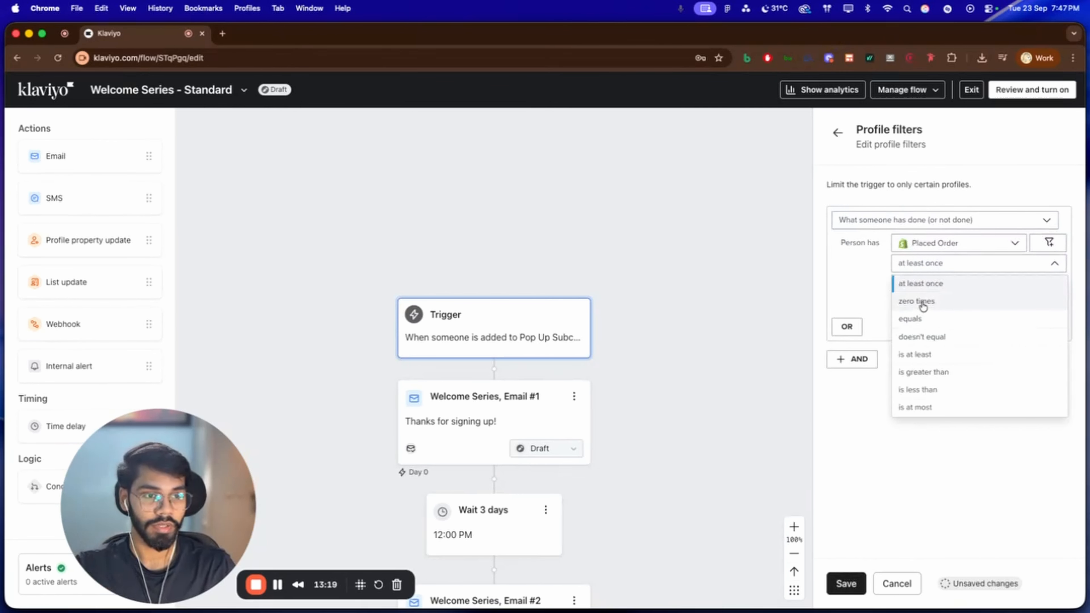
left_click(924, 303)
left_click(924, 287)
left_click(924, 411)
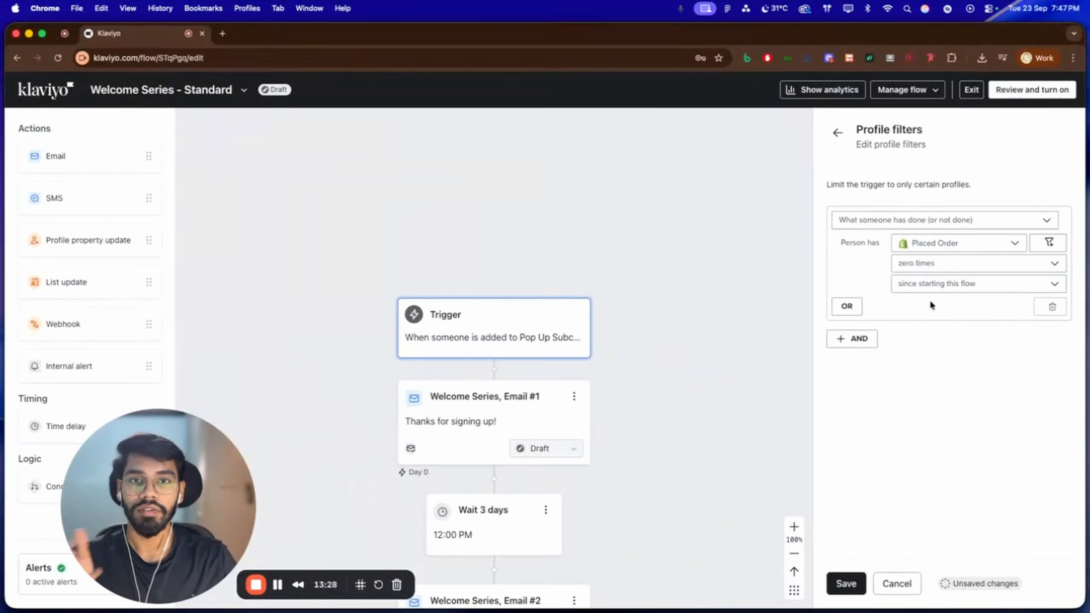
left_click(854, 576)
Examine the flow's email sequence, including the subject line, preview text and template of Welcome Series, Email #1
scroll(518, 275, "down", 5)
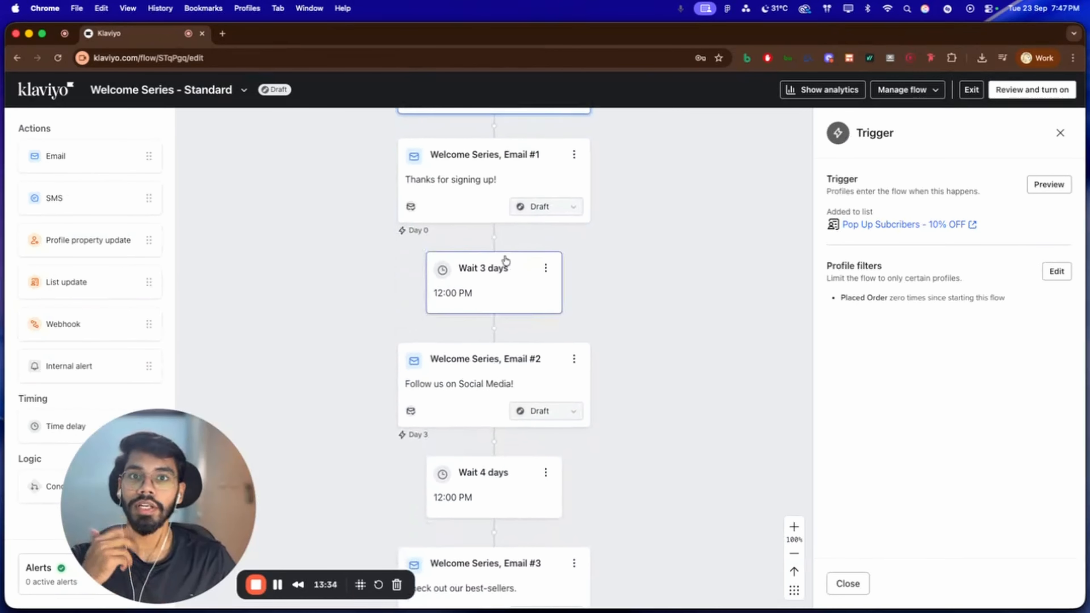
scroll(506, 260, "up", 3)
scroll(605, 252, "down", 2)
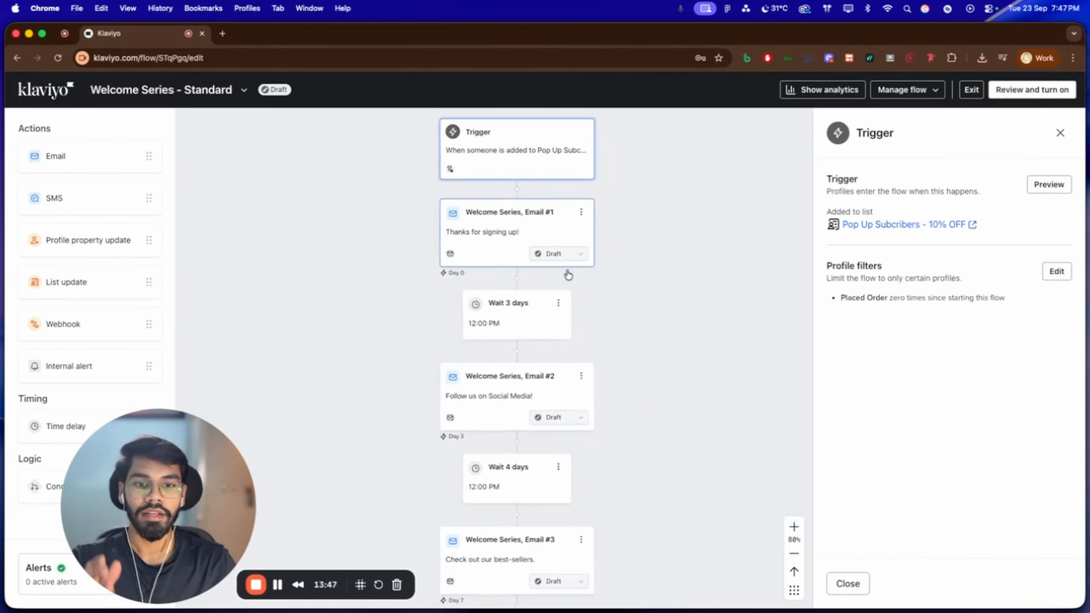
scroll(568, 275, "down", 1)
scroll(568, 279, "up", 2)
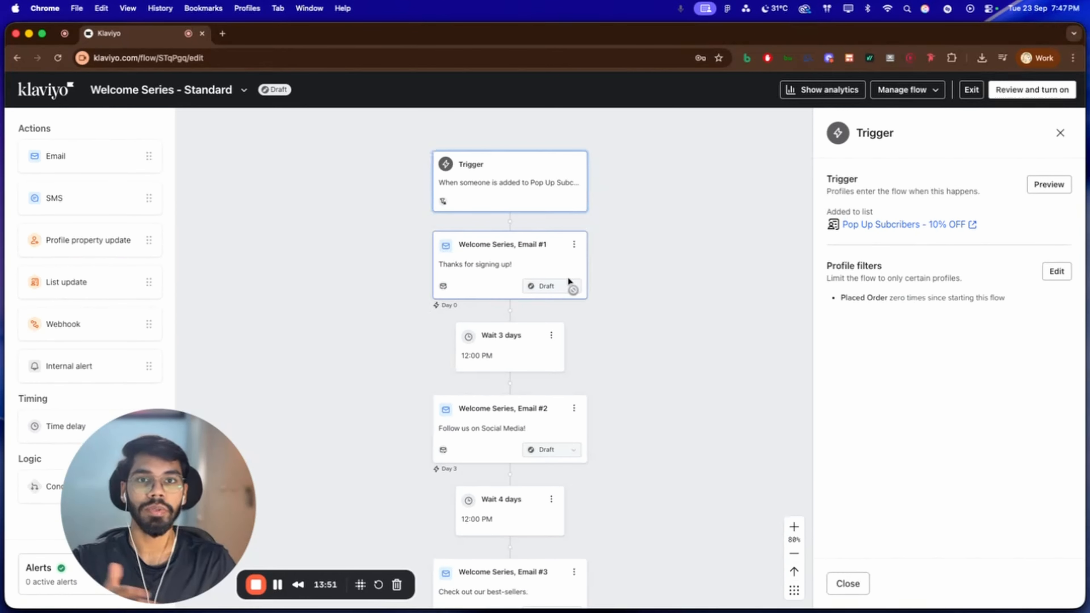
left_click_drag(513, 256, 497, 315)
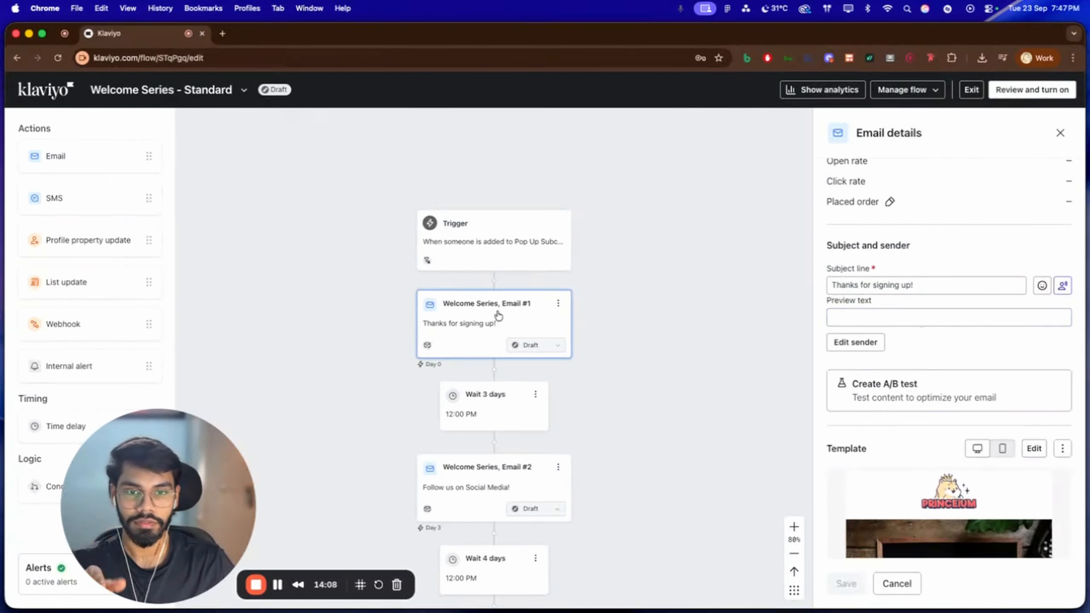
left_click(904, 285)
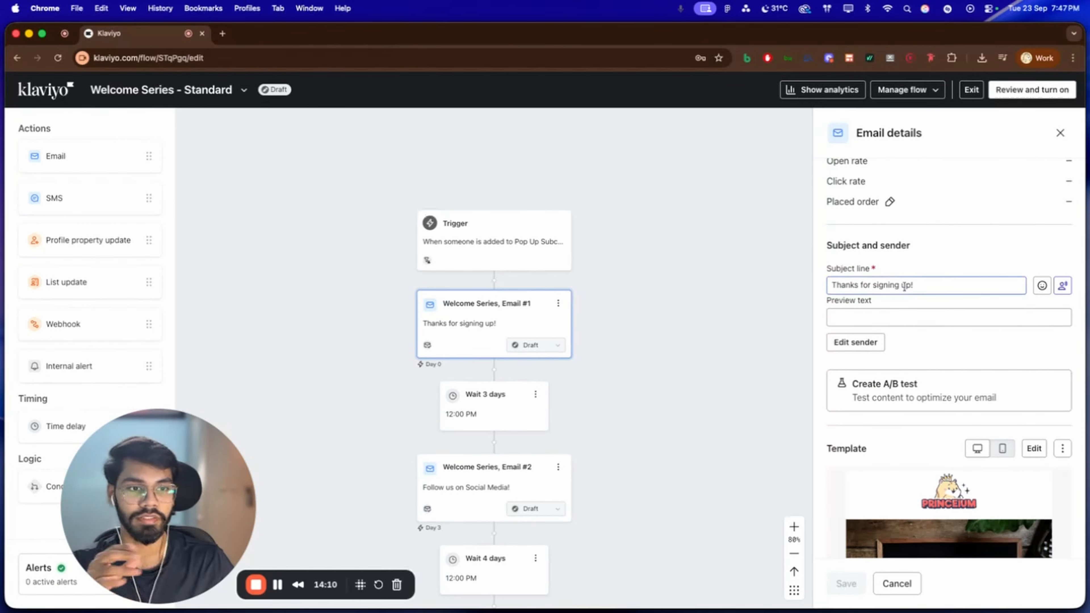
left_click(886, 310)
scroll(886, 310, "down", 5)
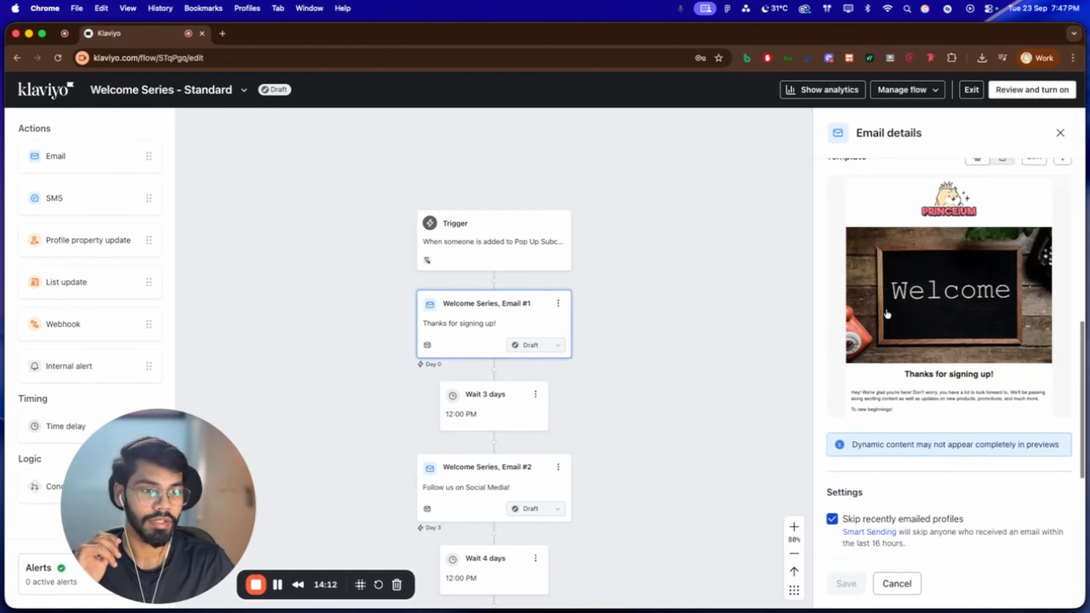
scroll(915, 237, "up", 1)
scroll(942, 325, "down", 2)
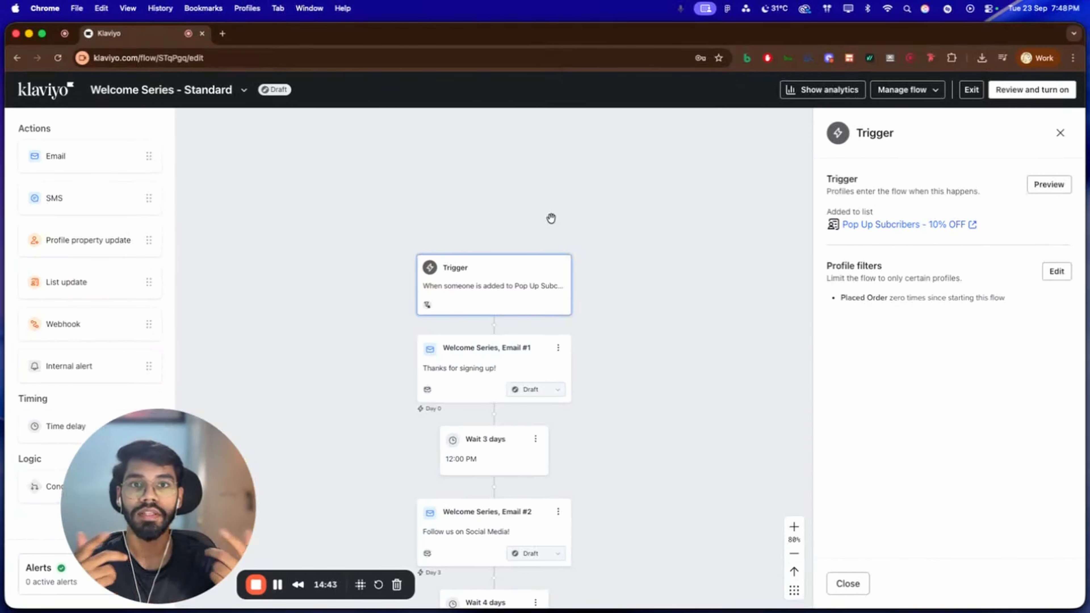
left_click(536, 365)
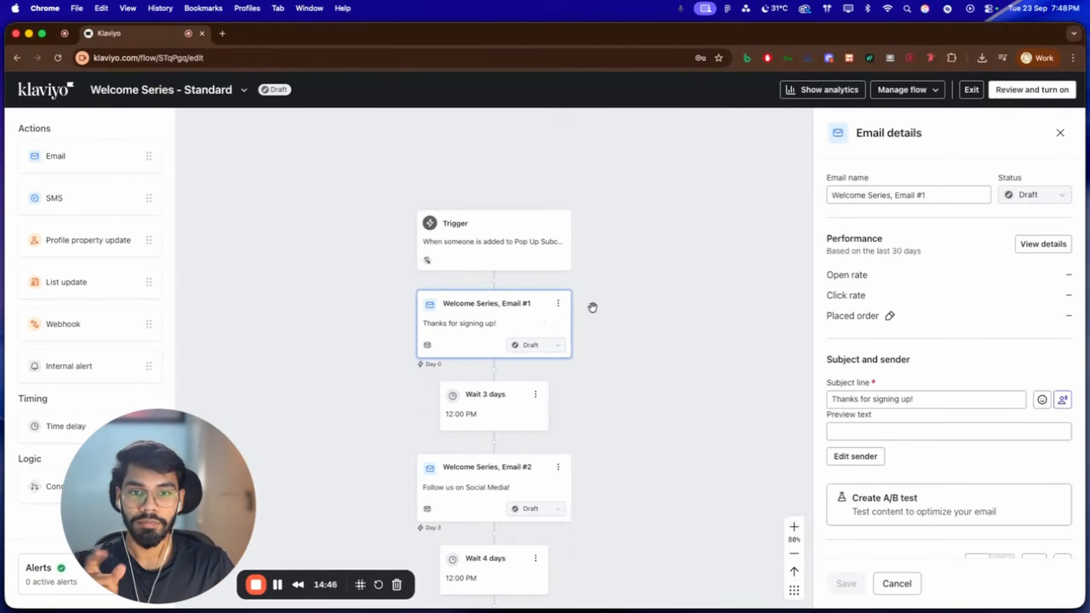
scroll(943, 338, "down", 5)
scroll(943, 338, "down", 2)
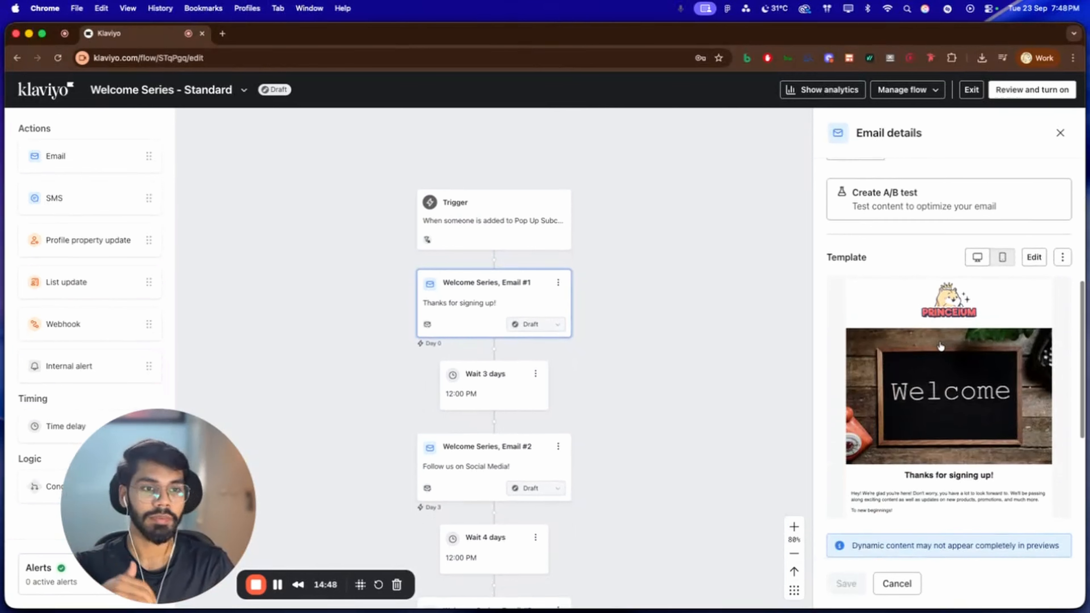
scroll(907, 295, "up", 10)
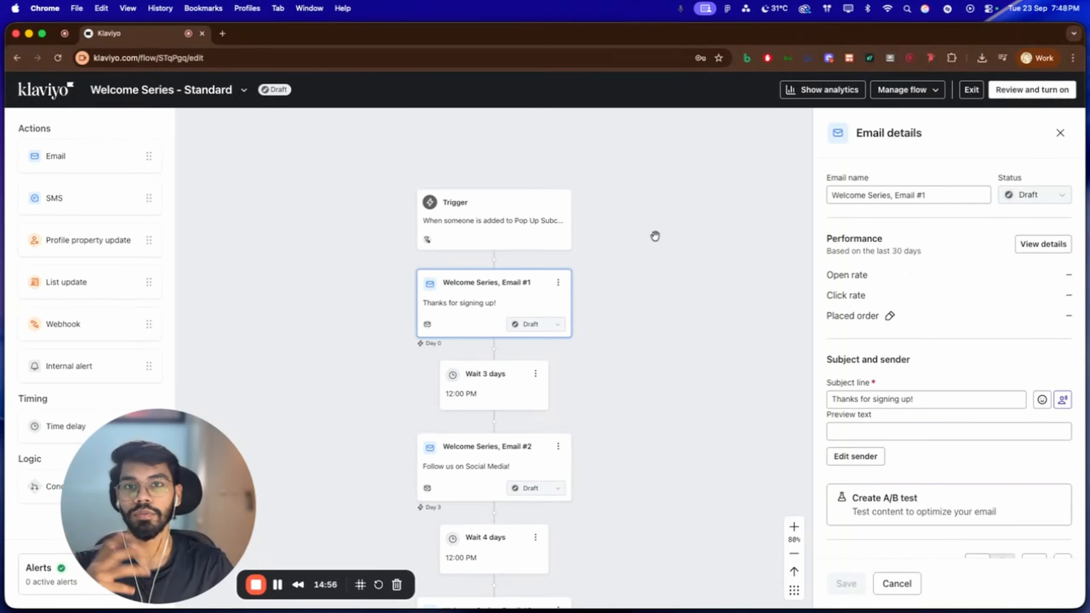
Set the time delay between Email #1 and Email #2 to 1 day and save it
scroll(658, 241, "down", 2)
scroll(658, 241, "down", 3)
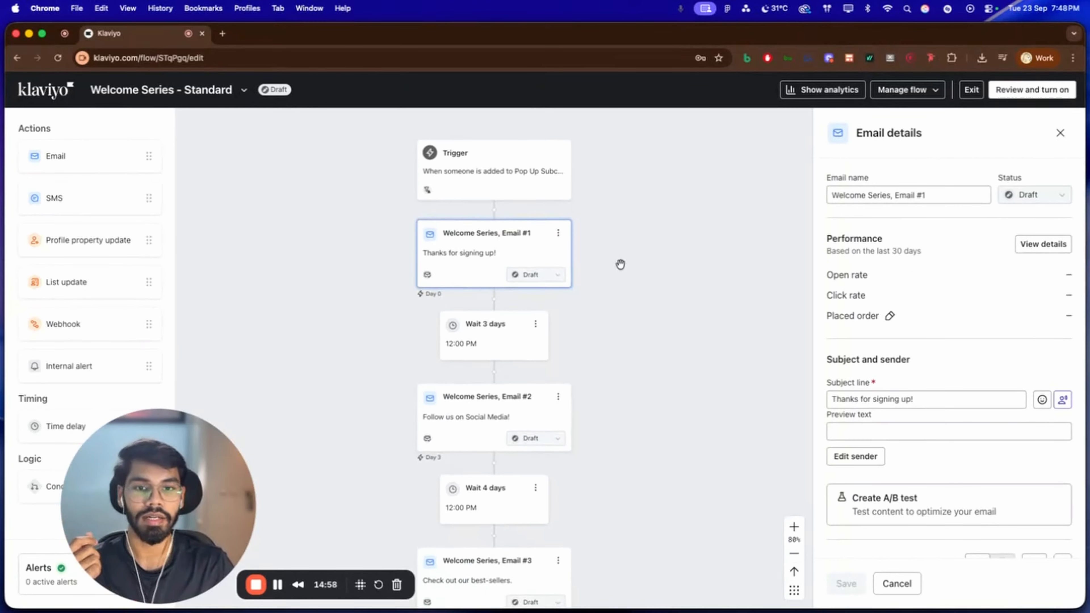
left_click(498, 339)
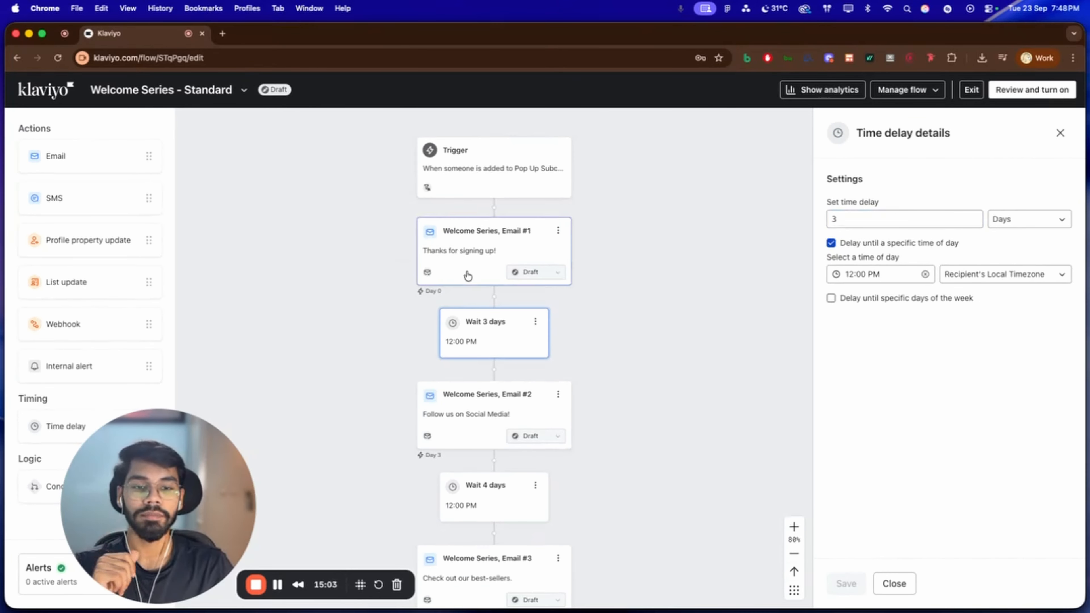
left_click(849, 221)
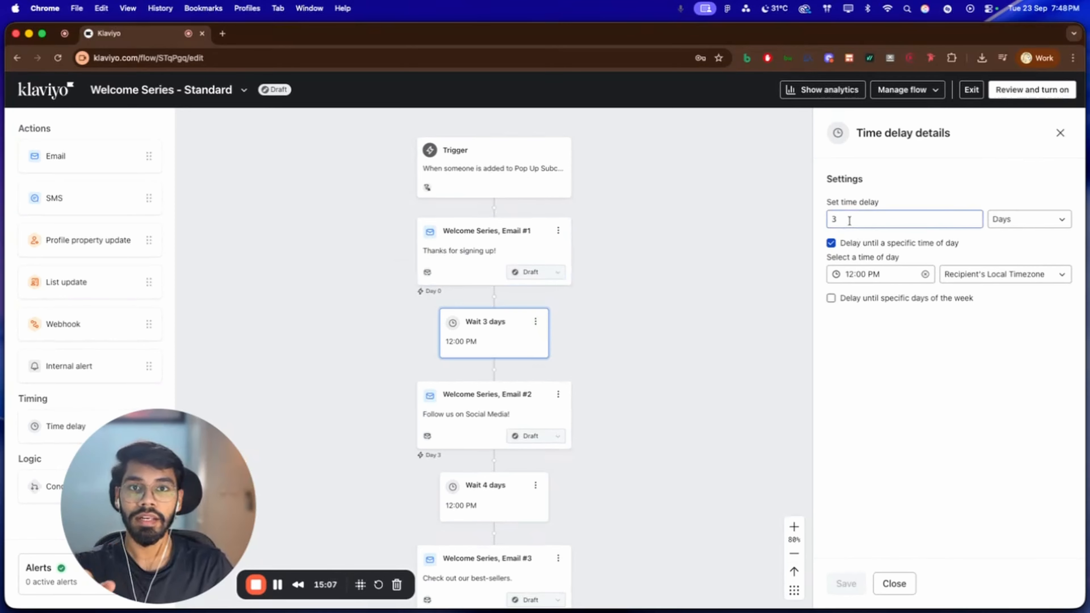
key("BackSpace")
type("0")
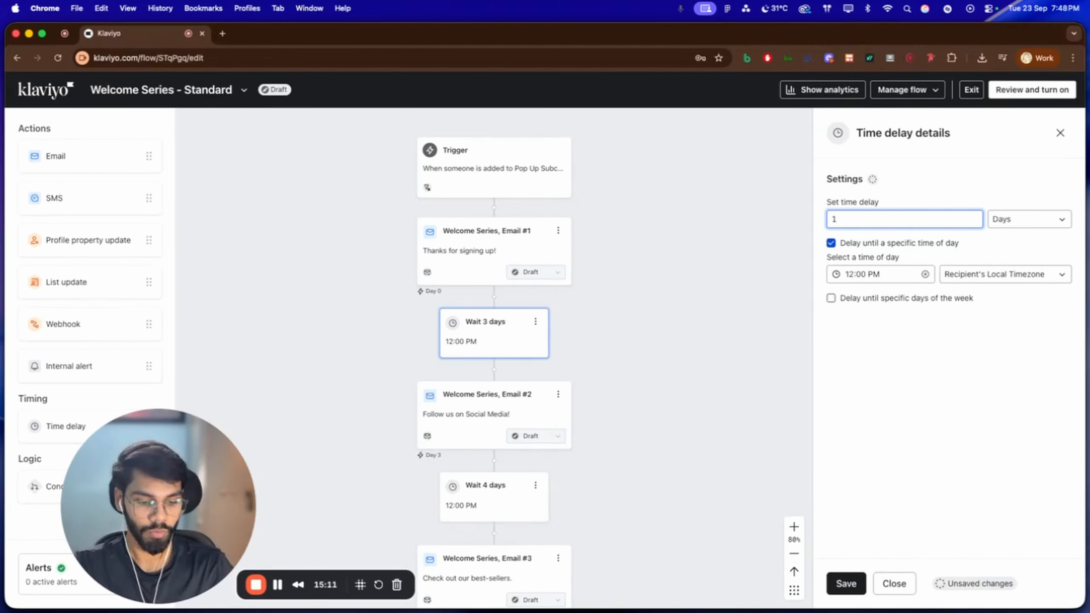
left_click(824, 582)
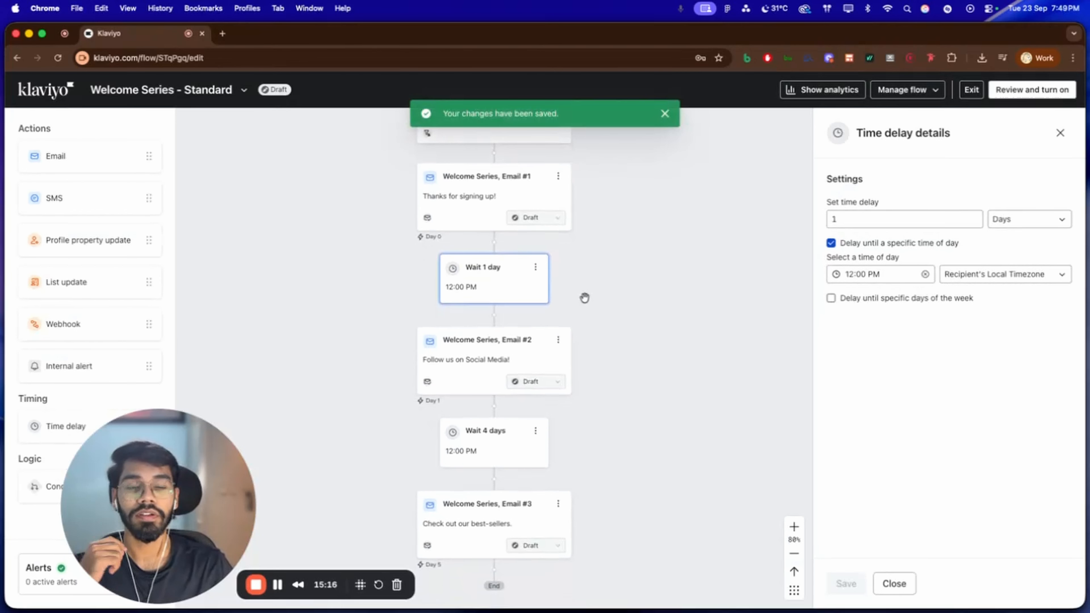
Inspect the details and template preview of Welcome Series, Email #2
left_click(446, 375)
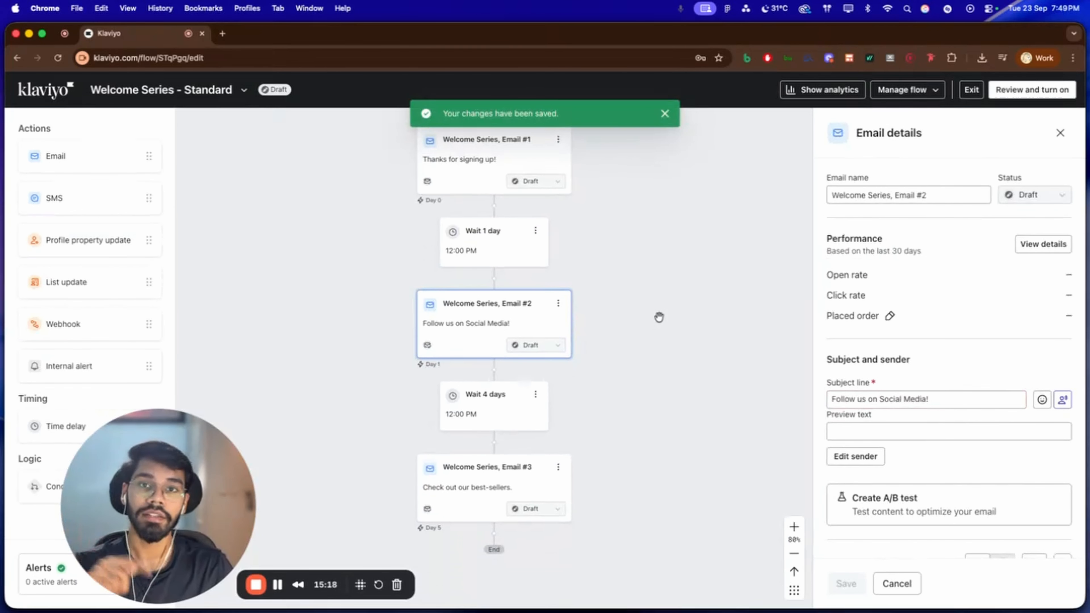
scroll(955, 357, "down", 5)
scroll(927, 361, "up", 5)
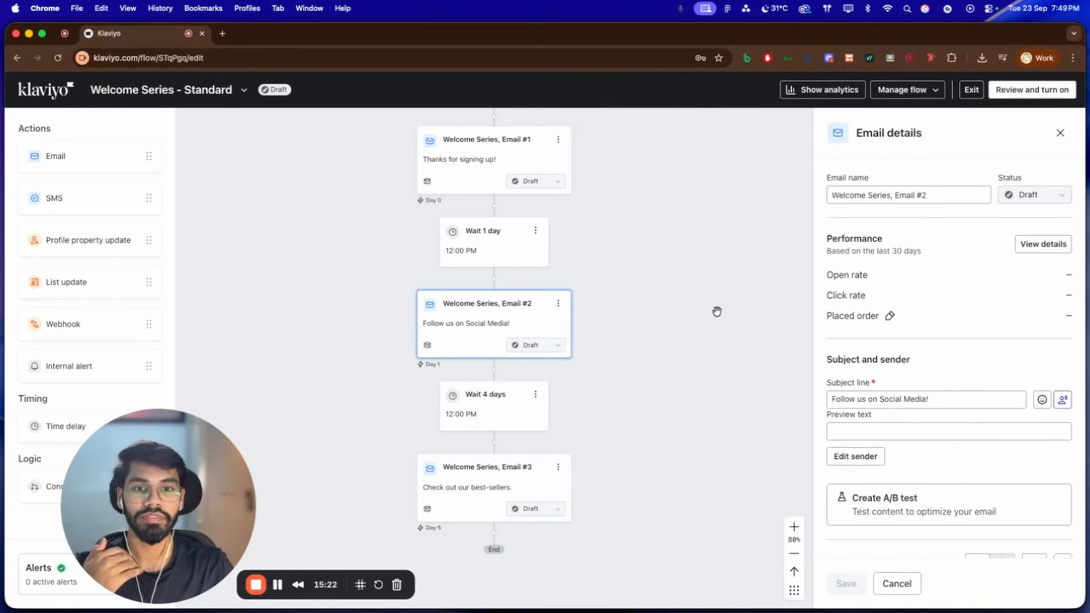
scroll(717, 311, "up", 3)
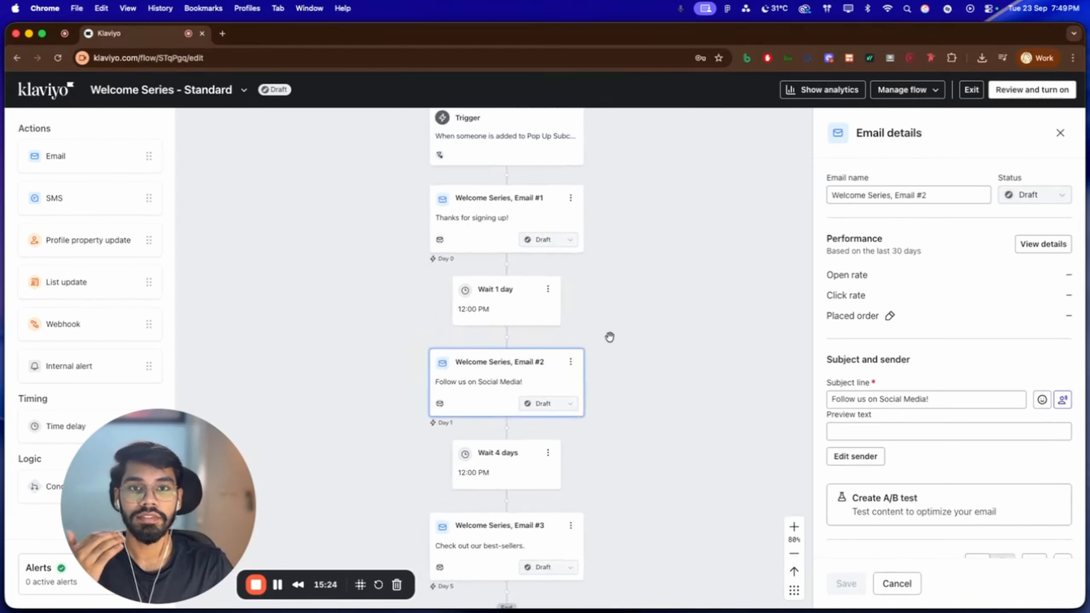
scroll(889, 326, "down", 6)
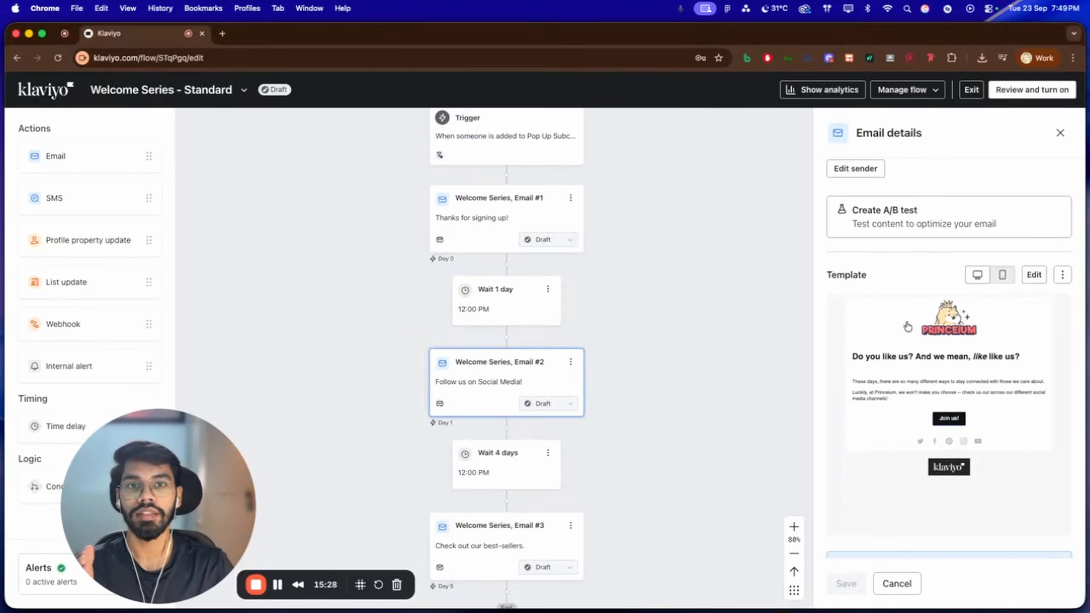
Set the time delay between Email #2 and Email #3 to 2 days and save it
scroll(912, 331, "up", 6)
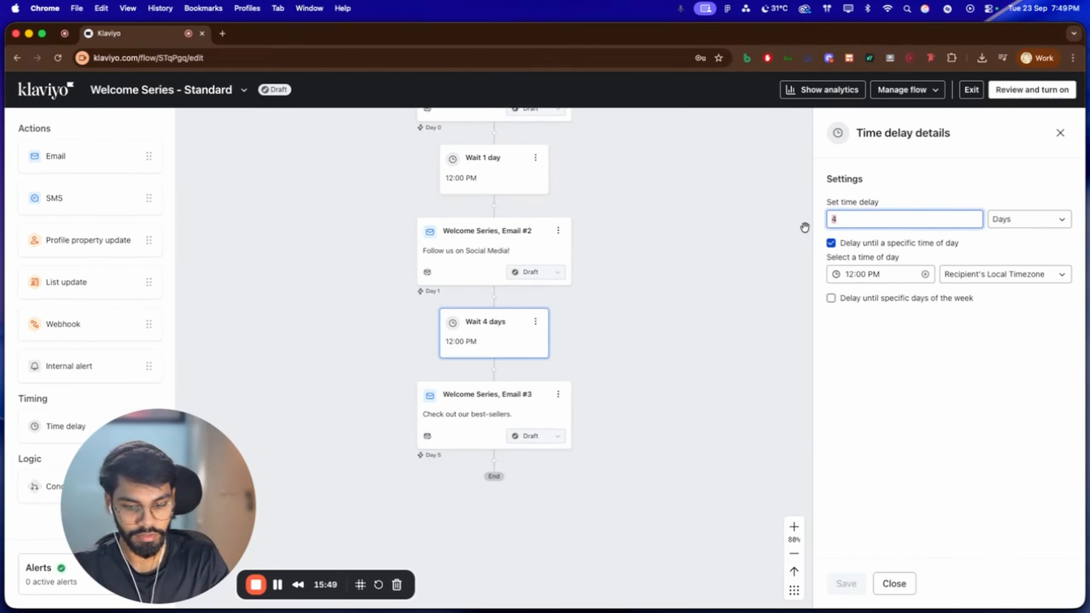
type("2")
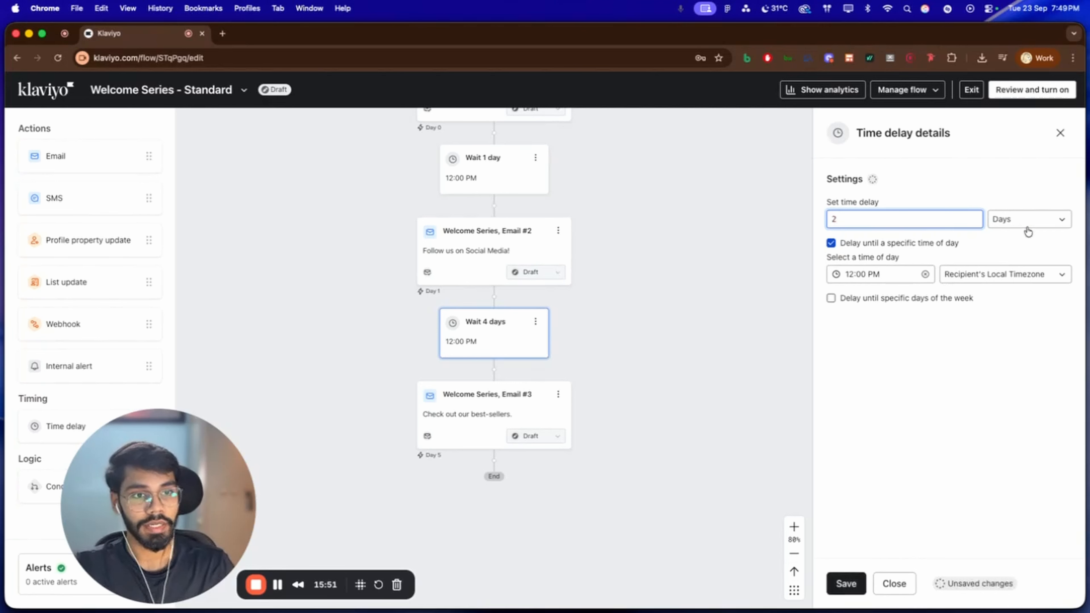
left_click(852, 581)
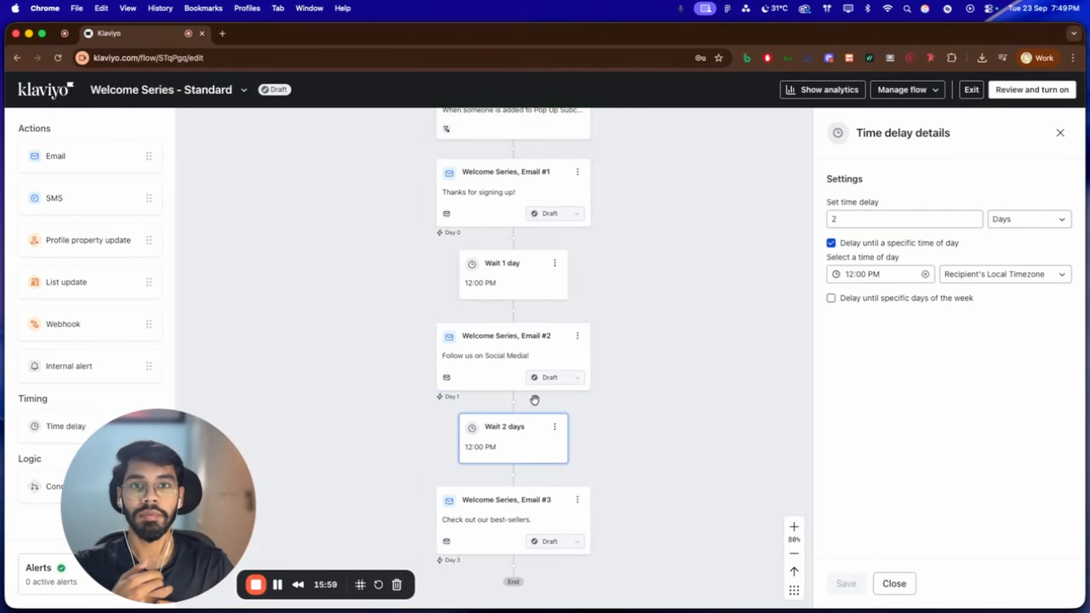
Inspect the email details of Welcome Series, Email #3 at the end of the flow
scroll(535, 400, "down", 5)
left_click(484, 481)
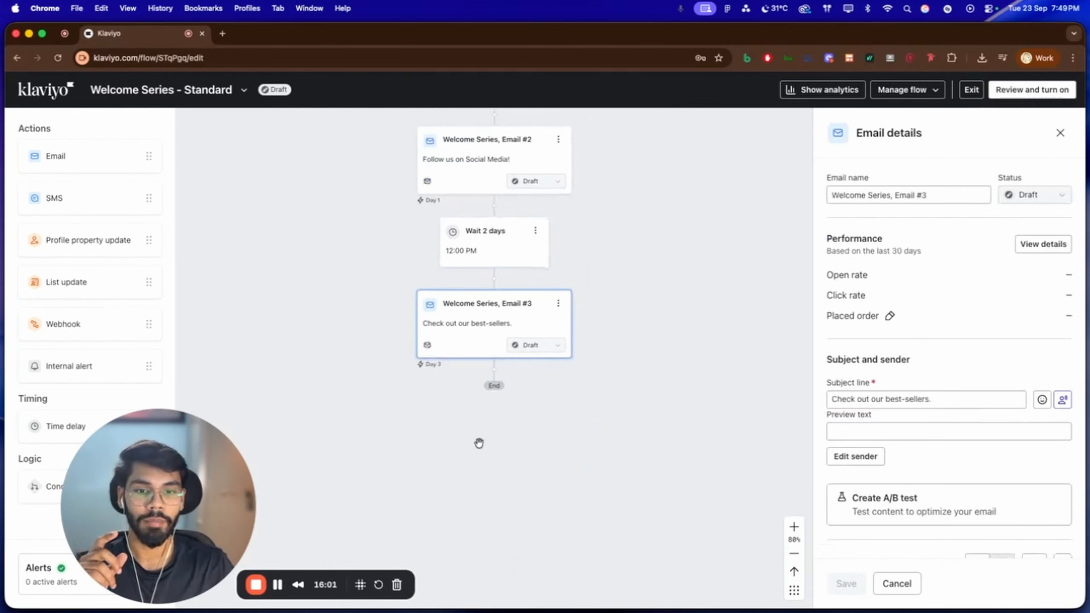
scroll(505, 288, "down", 2)
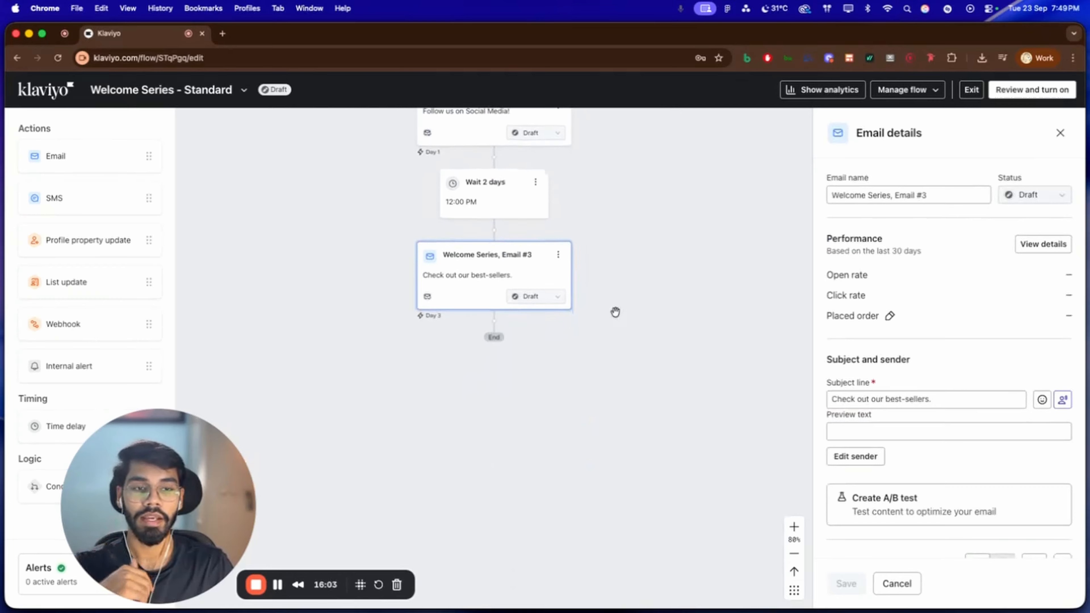
scroll(878, 342, "down", 3)
scroll(878, 341, "down", 3)
Switch to the WIS straps design in Figma and examine the Welcome Flow - 1 email layout
scroll(618, 307, "up", 2)
scroll(1048, 395, "down", 5)
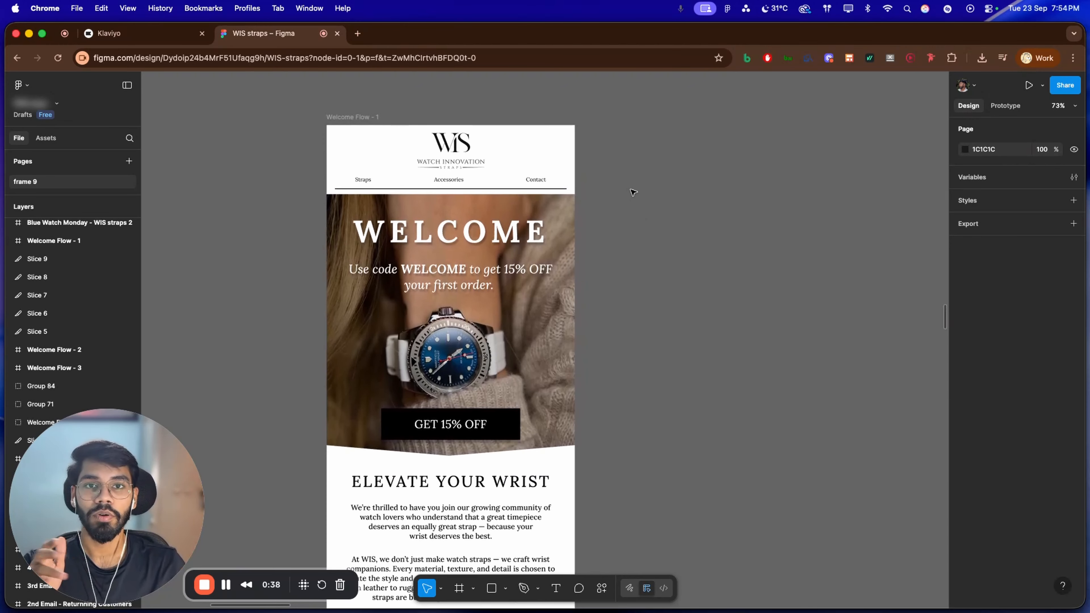
scroll(613, 202, "up", 3)
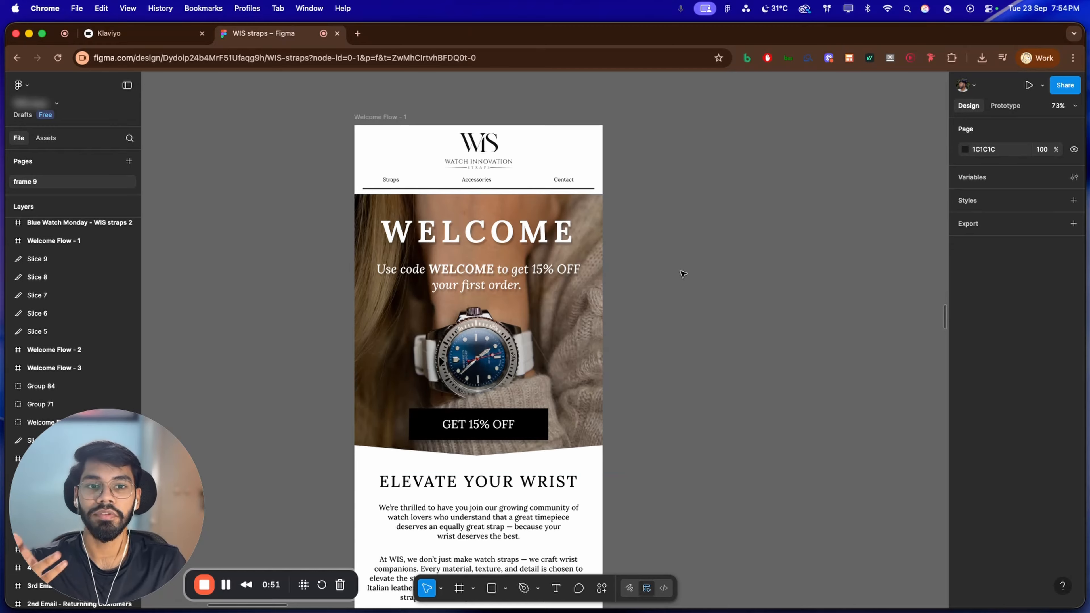
Review the Welcome Flow - 1 email from its discount header through the brand message, strap product listings and closing support section
scroll(683, 274, "down", 2)
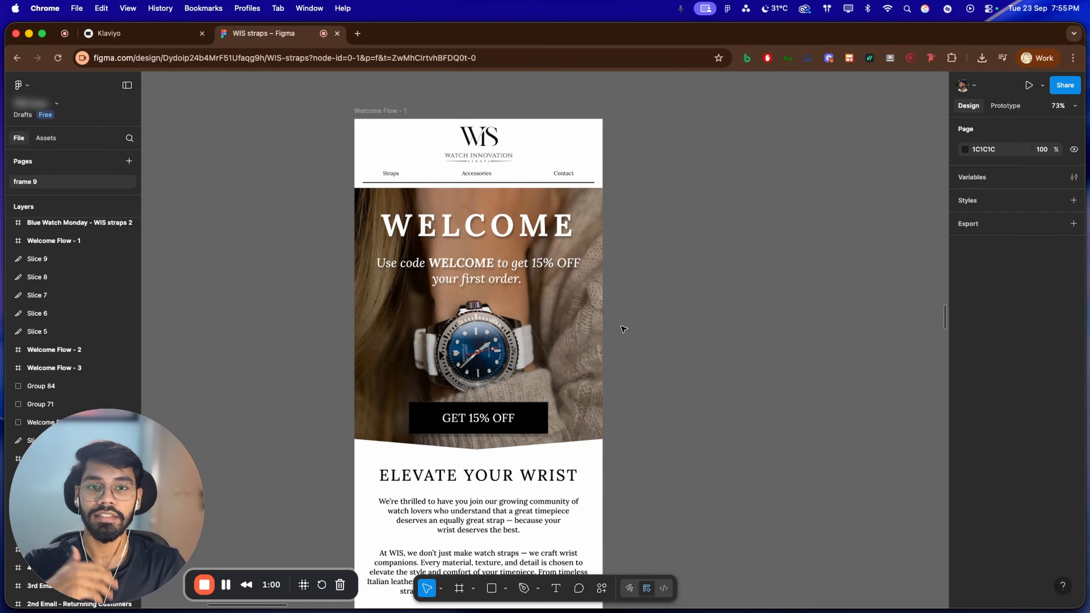
scroll(605, 314, "down", 4)
scroll(613, 303, "up", 2)
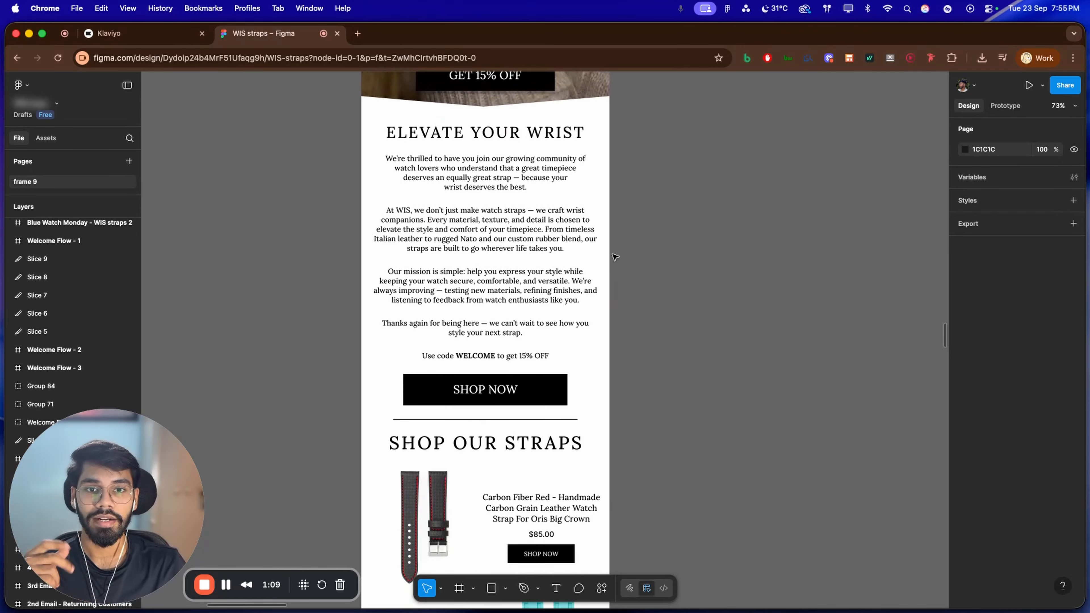
scroll(575, 211, "up", 2)
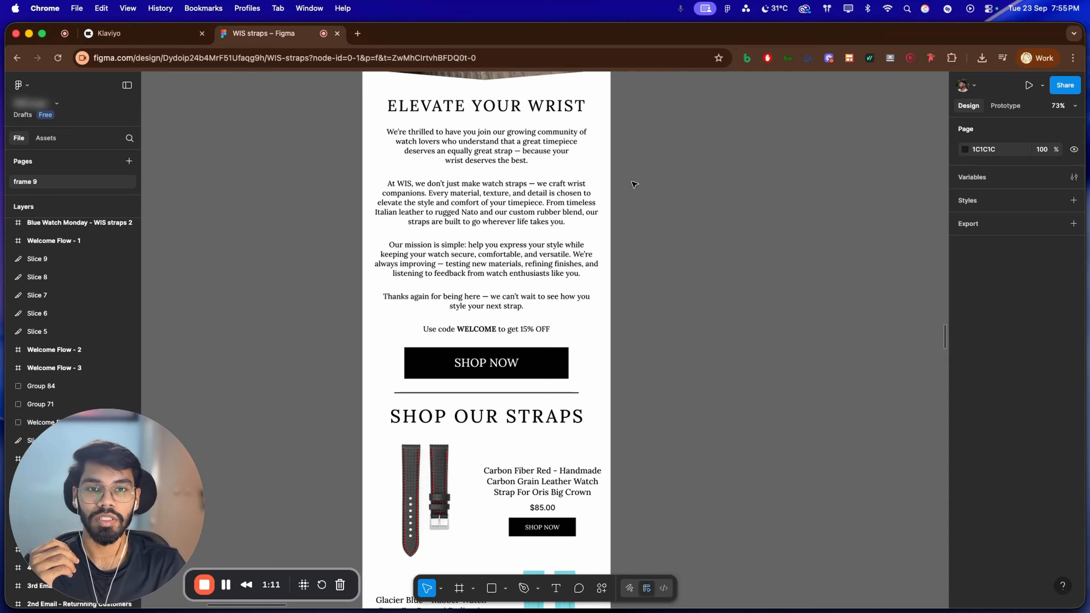
scroll(635, 185, "down", 8)
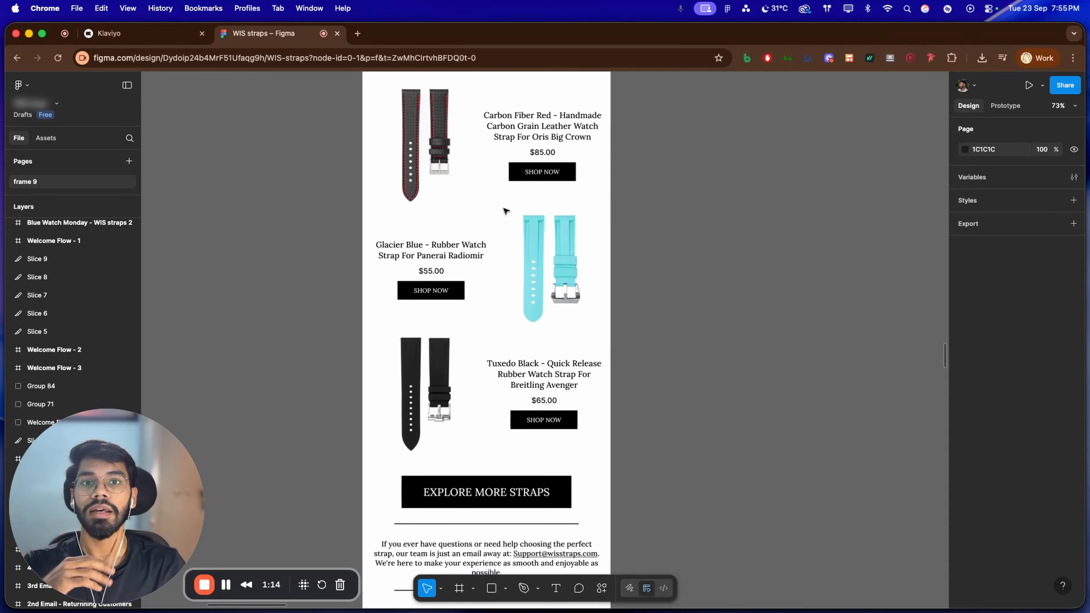
scroll(505, 211, "down", 9)
scroll(513, 262, "up", 13)
scroll(516, 262, "right", 4)
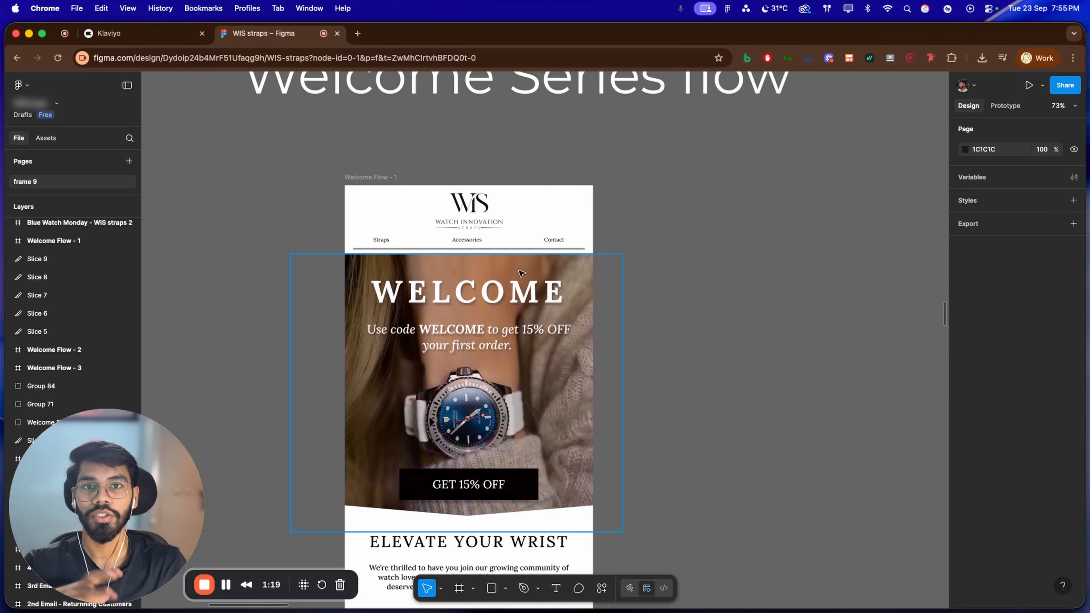
scroll(522, 280, "down", 2)
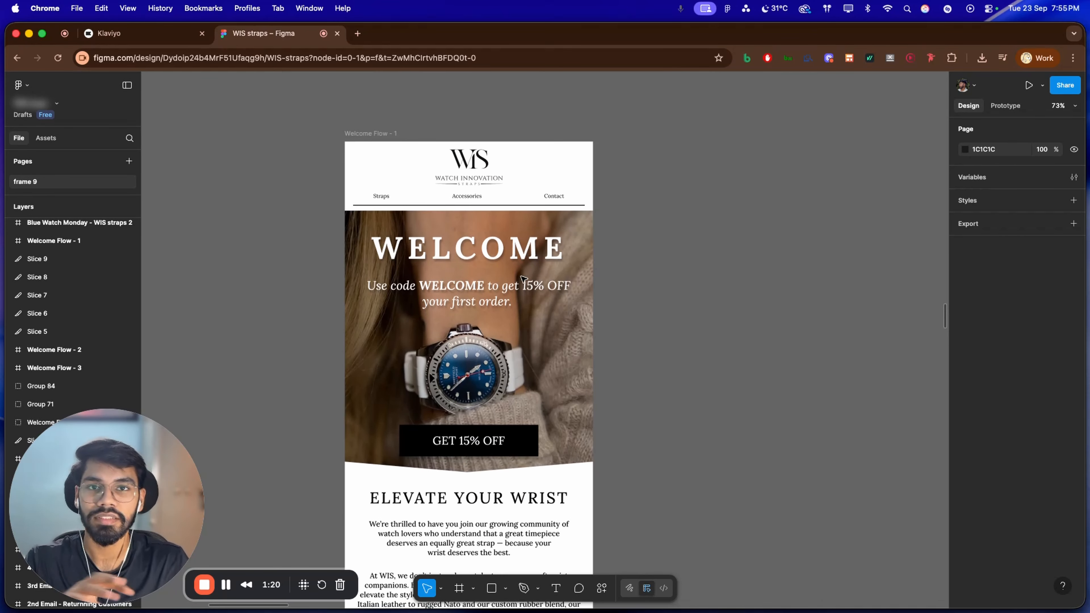